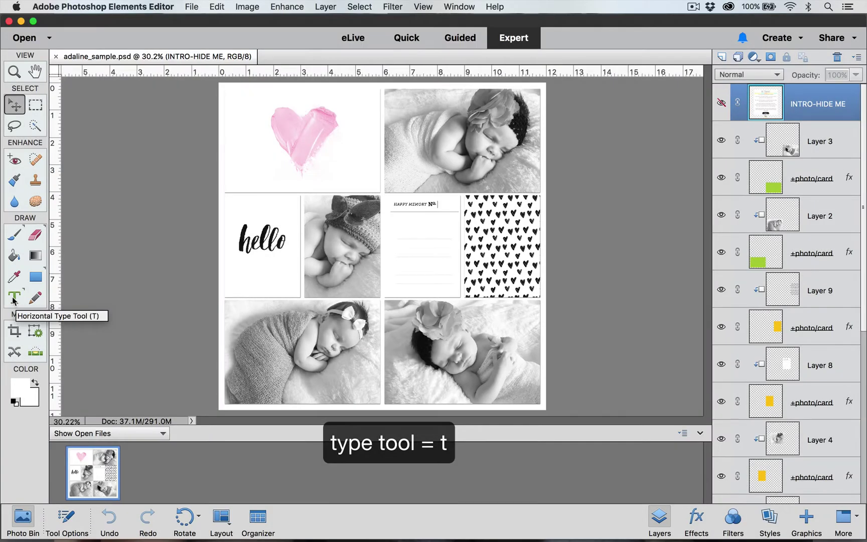
With the Type tool, keep Kristina Regular, set the size to 24 pt, and right-align
left_click(14, 298)
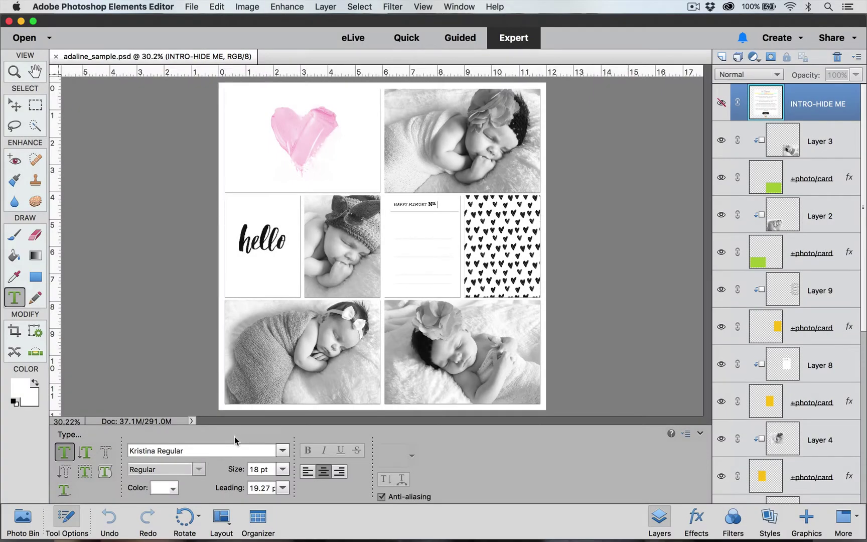
left_click(283, 451)
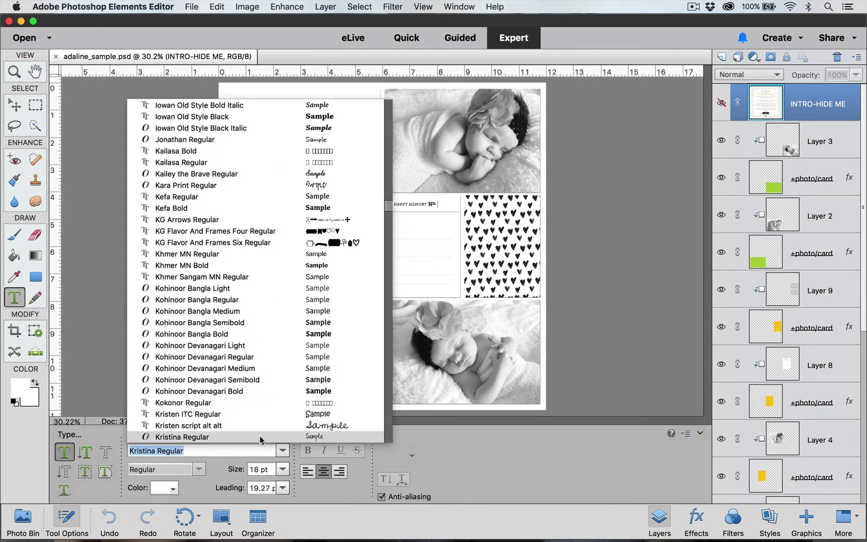
left_click(261, 438)
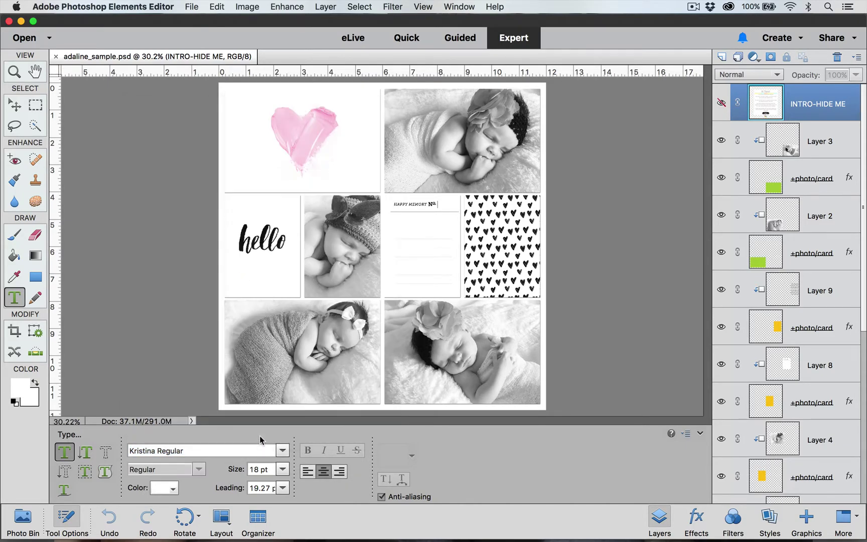
left_click(283, 469)
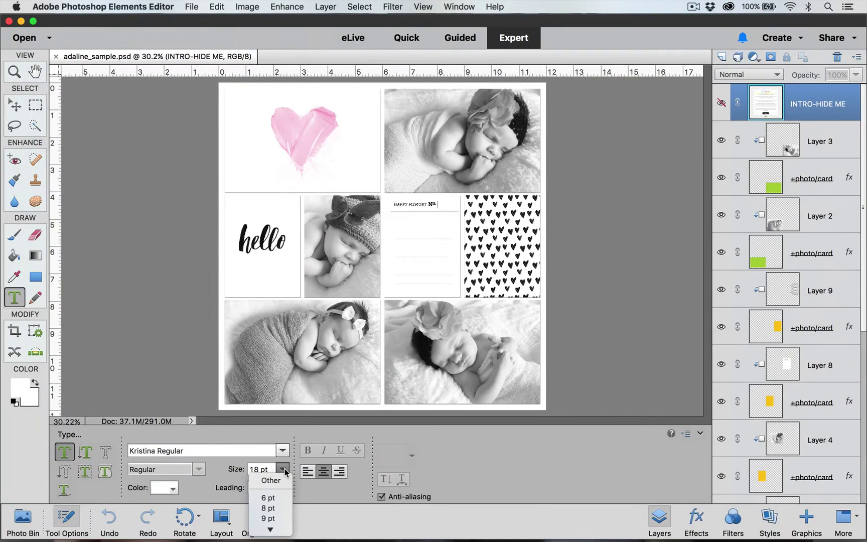
mouse_move(270, 529)
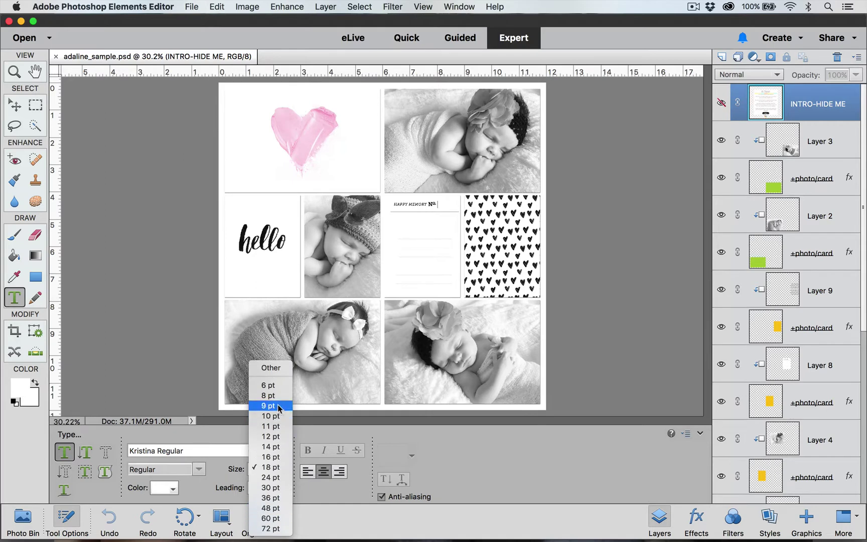
left_click(237, 485)
left_click_drag(274, 470, 229, 469)
type("24")
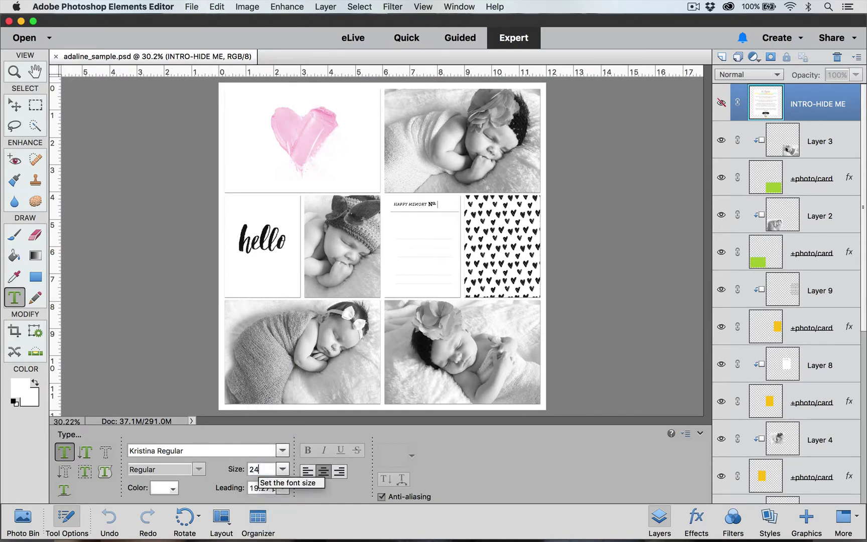
key("Return")
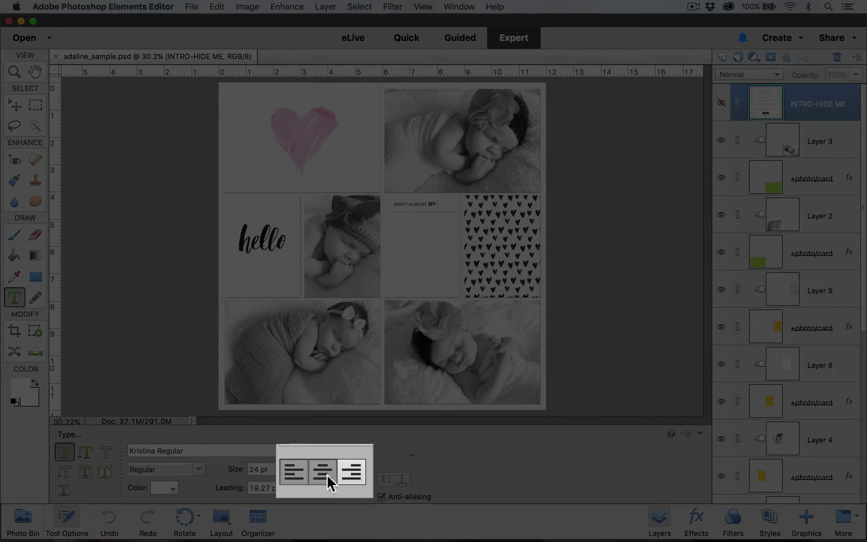
left_click(327, 474)
left_click(355, 469)
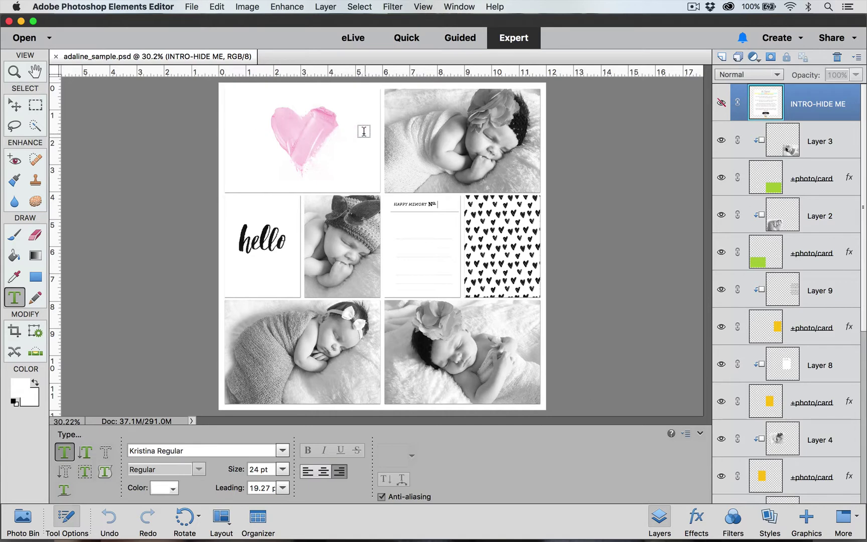
Start a new text layer beside the heart and search for and choose Kristina Regular
left_click(270, 129)
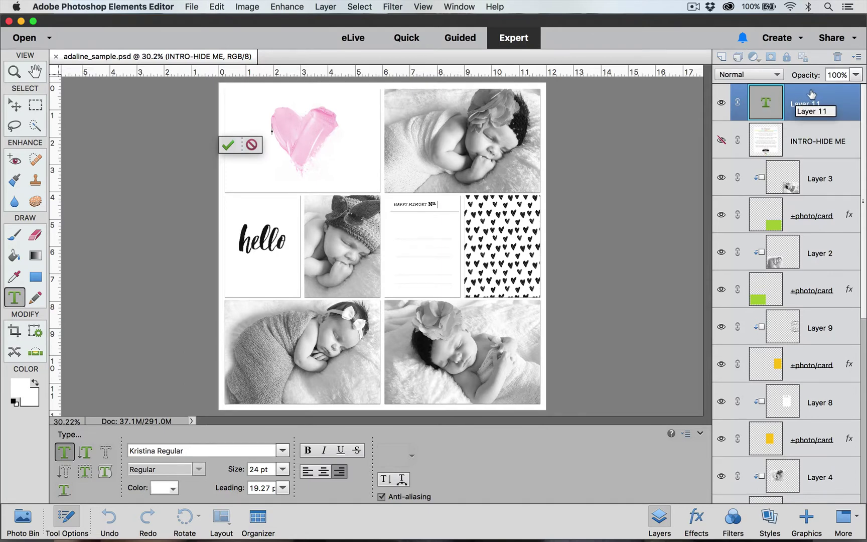
left_click(65, 454)
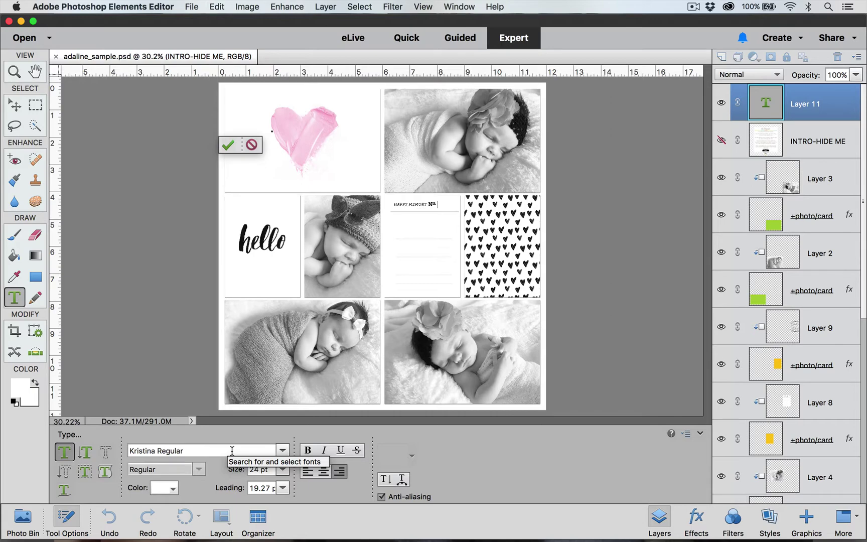
left_click(282, 451)
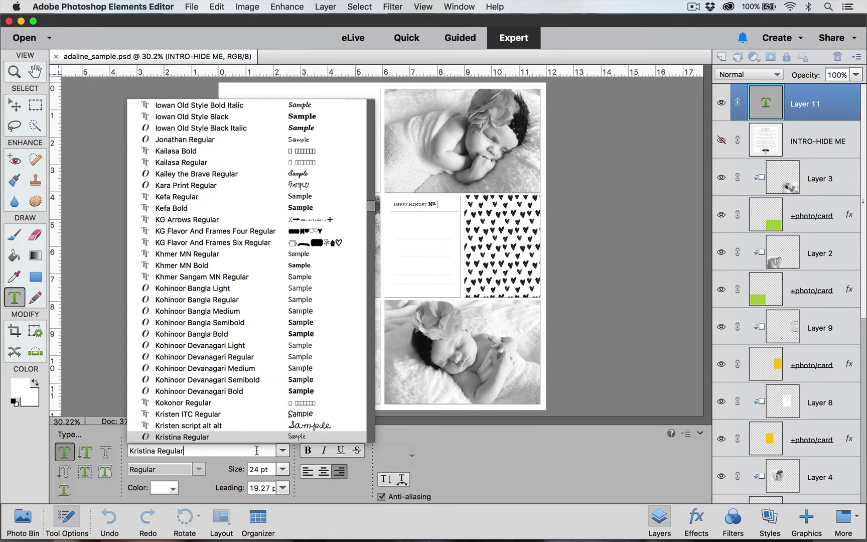
type("ke")
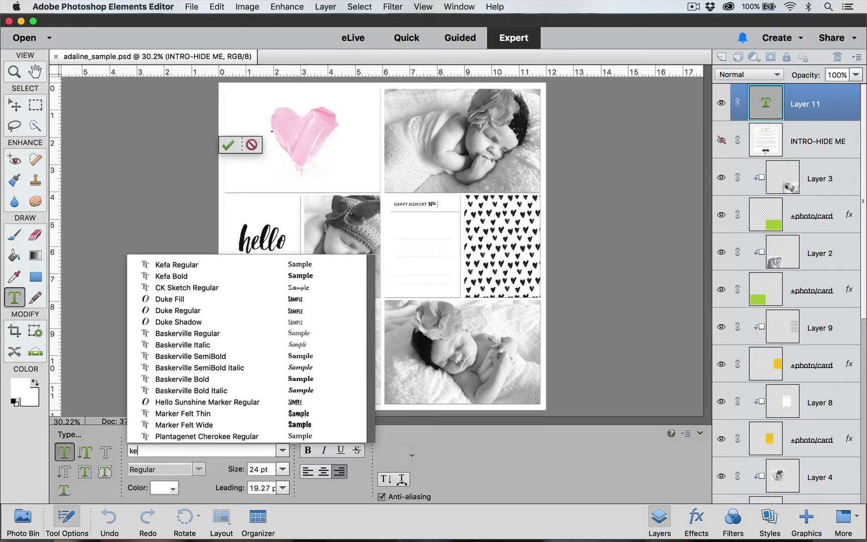
key("BackSpace")
type("ristina")
left_click(177, 440)
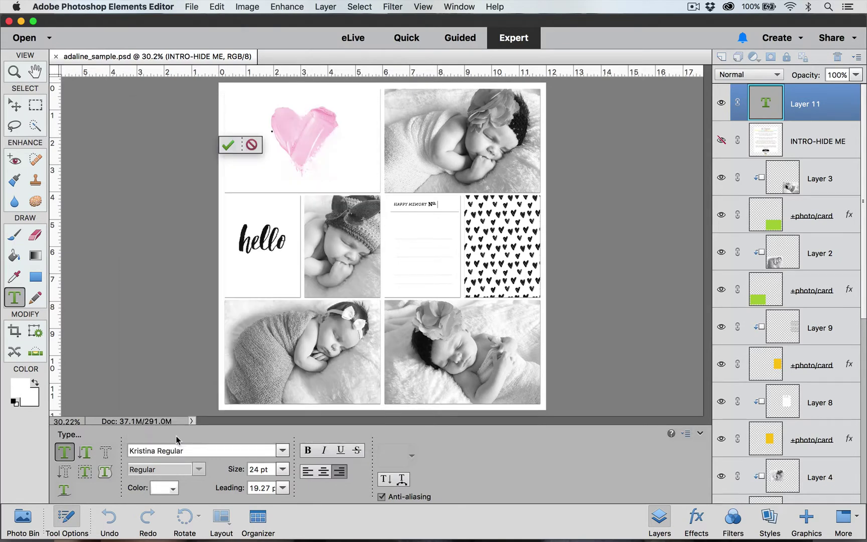
Replace the 24 pt type size with 36
left_click(284, 469)
left_click(269, 470)
left_click(267, 468)
type("36")
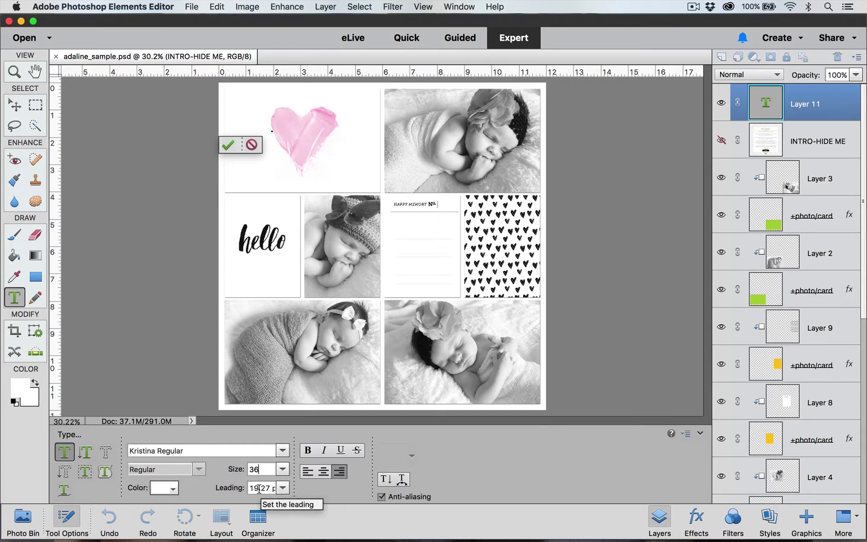
Change the text colour from white to black (#000000) in the colour picker
left_click(173, 489)
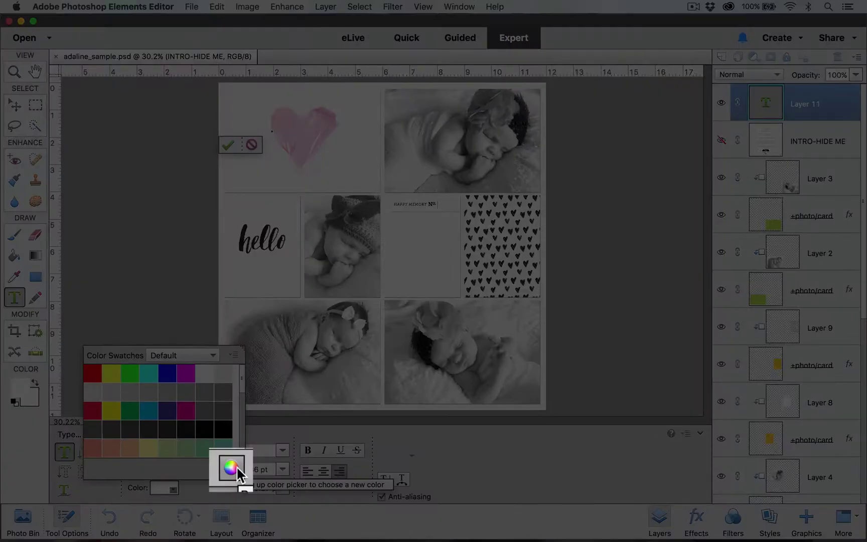
left_click(231, 468)
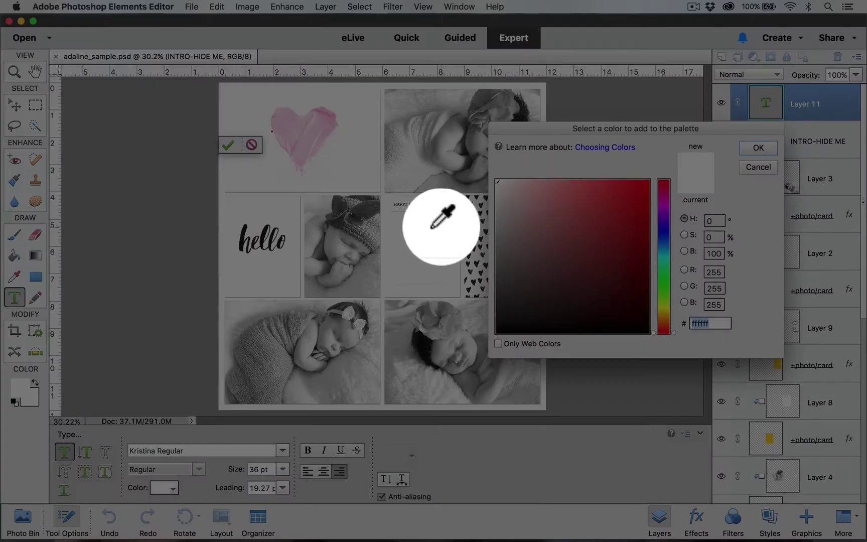
left_click(320, 126)
left_click(323, 123)
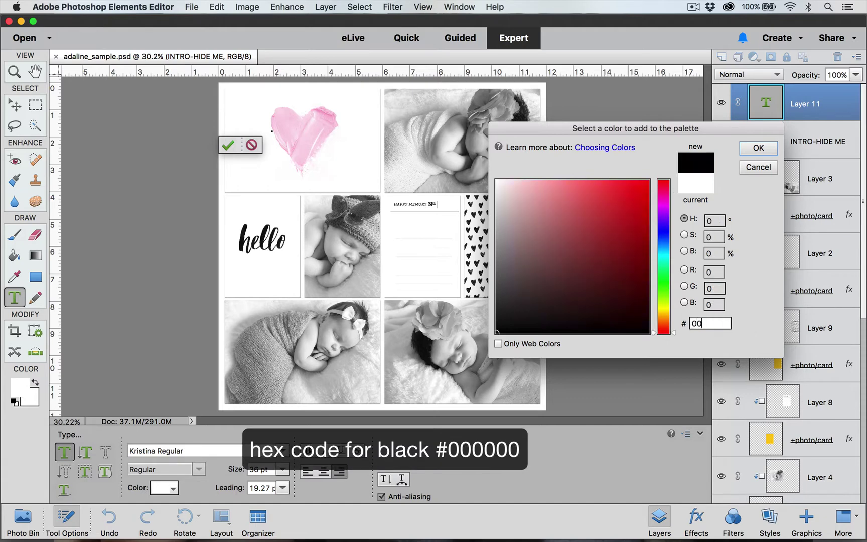
type("0000")
left_click(758, 147)
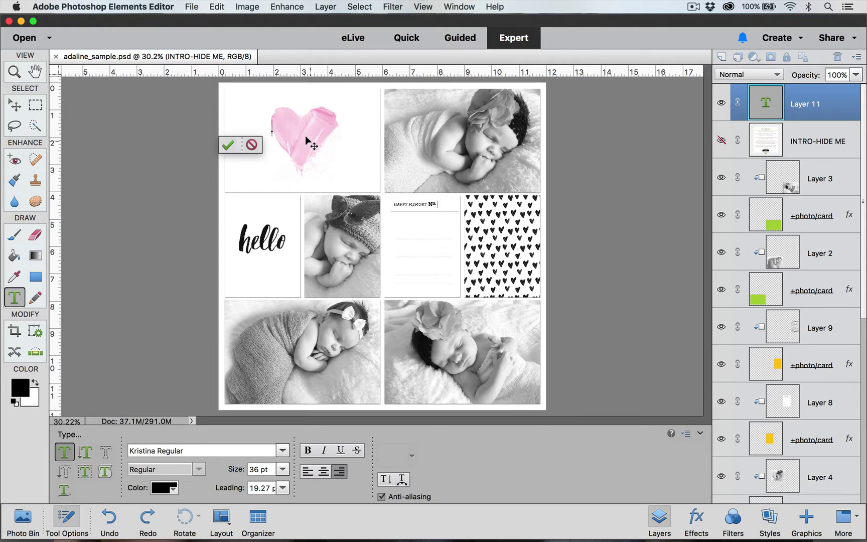
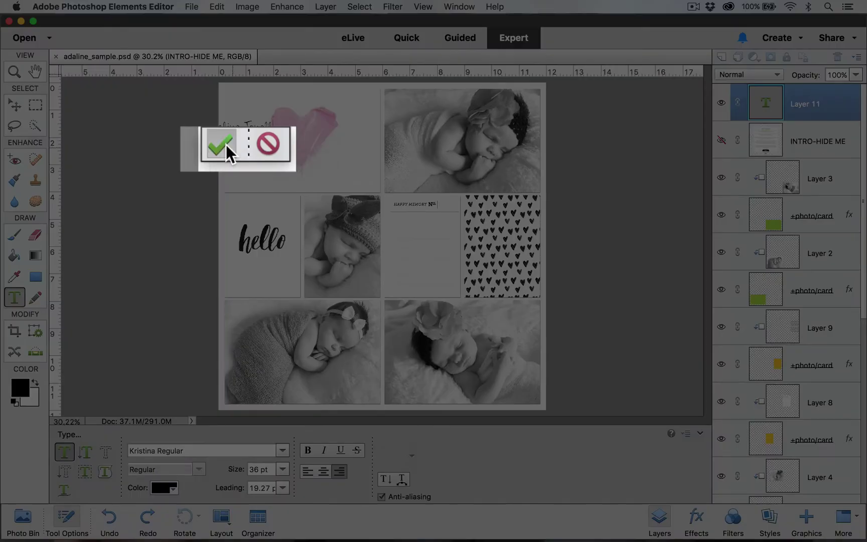
Type the baby's full name, commit it, and drag it onto the pink heart
left_click(227, 145)
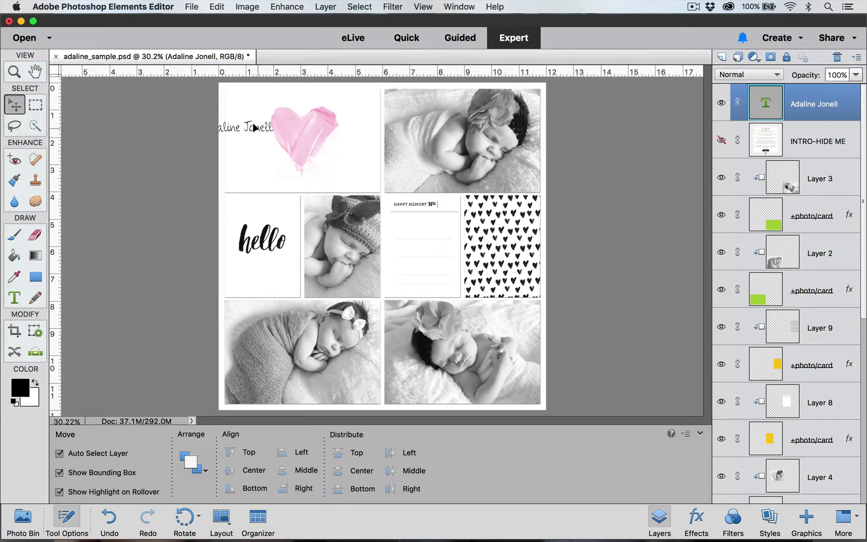
left_click_drag(254, 129, 318, 130)
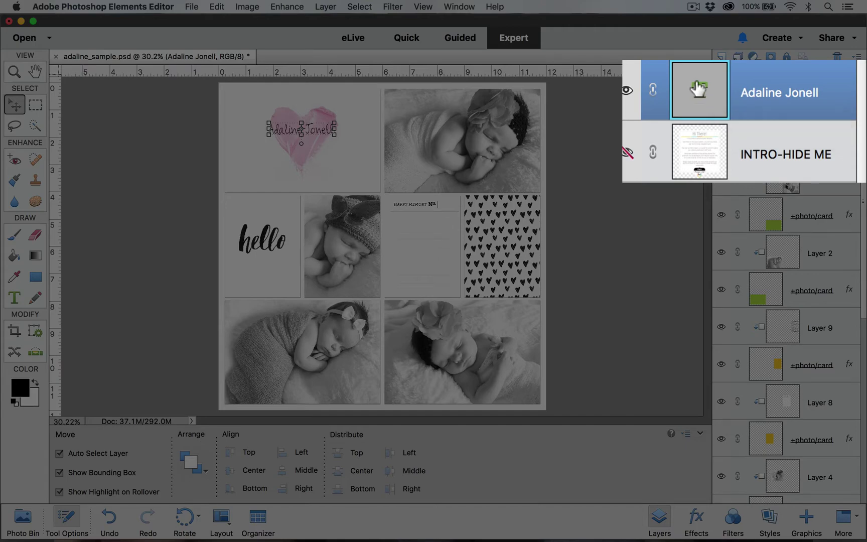
Select all of the name text, change its size to 48 pt, and commit
double_click(763, 100)
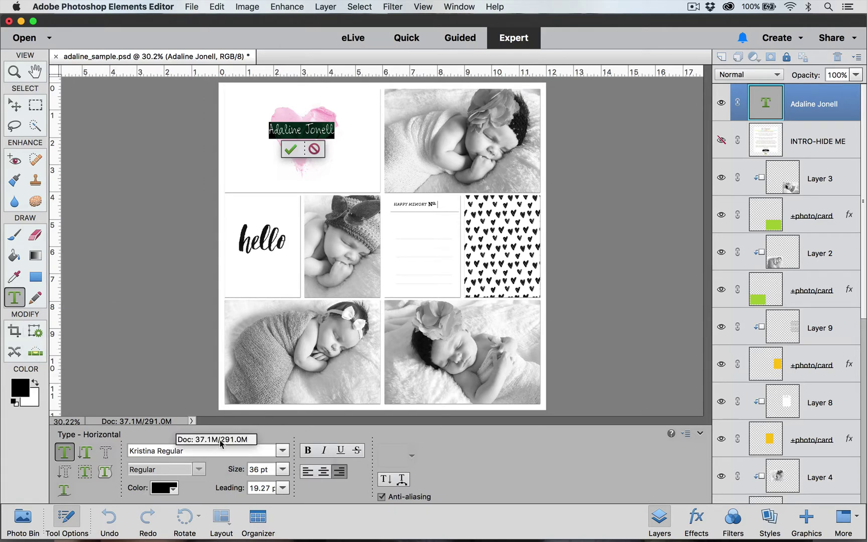
left_click(283, 469)
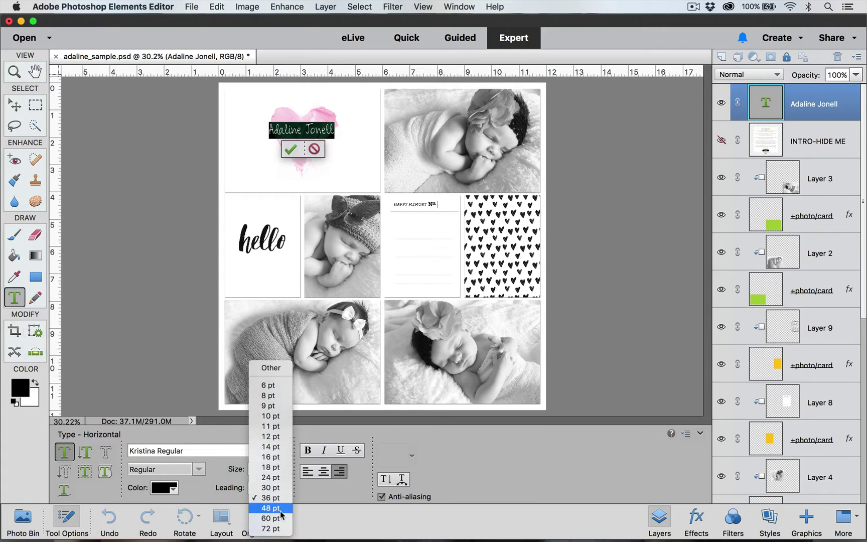
left_click(280, 512)
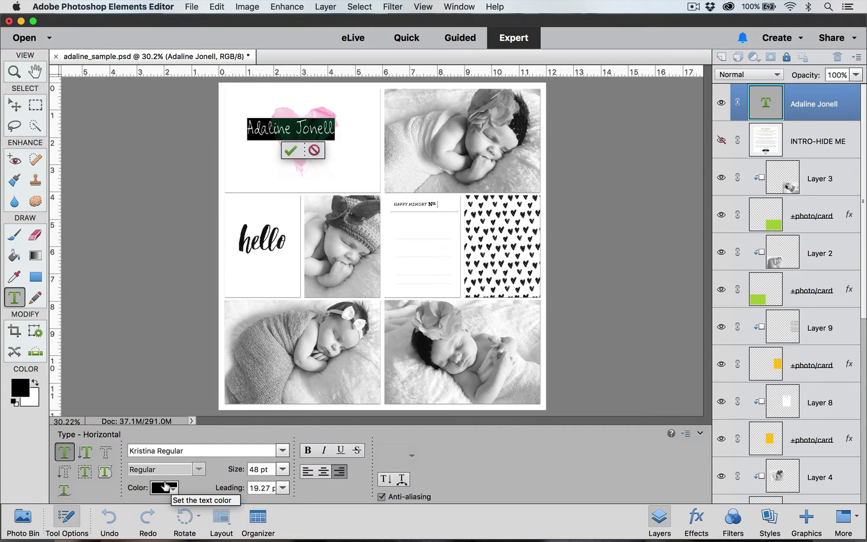
left_click(288, 149)
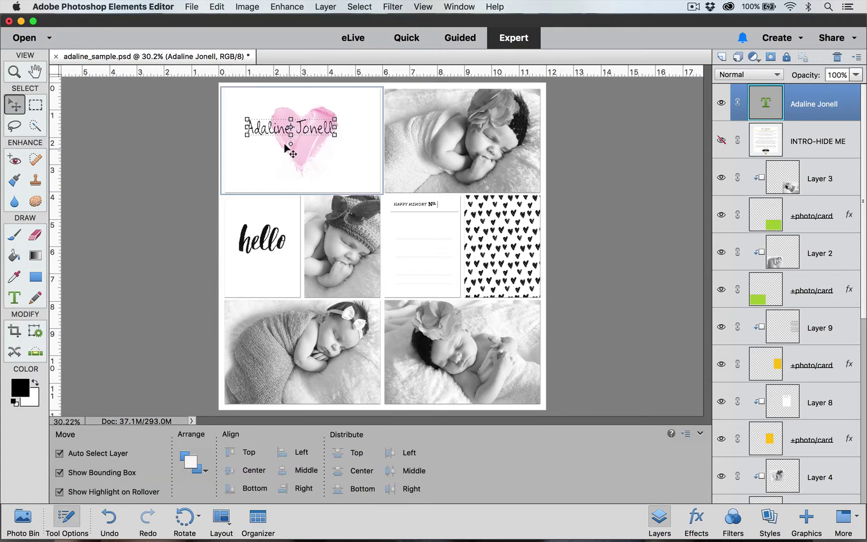
Scale the name title up to about 106% and shift it slightly right on the heart
left_click_drag(285, 146, 288, 128)
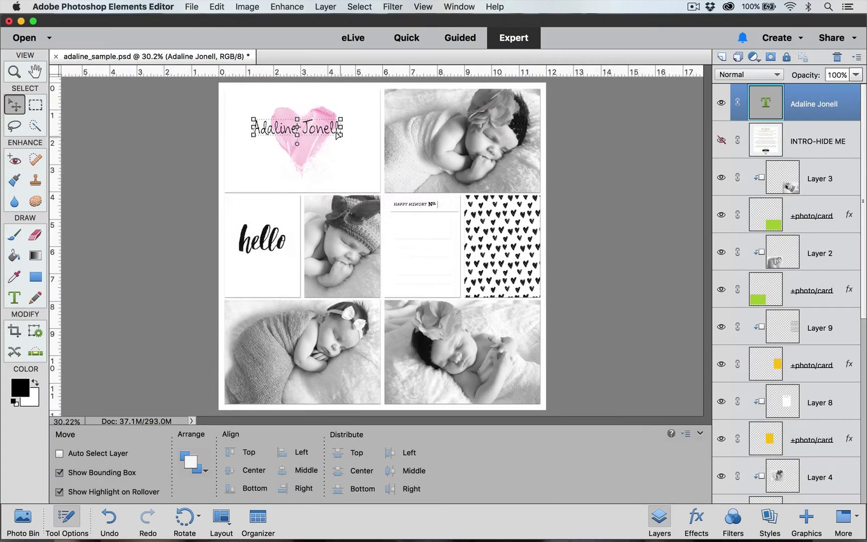
key("super+equal")
key("super+equal")
scroll(337, 137, "up", 5)
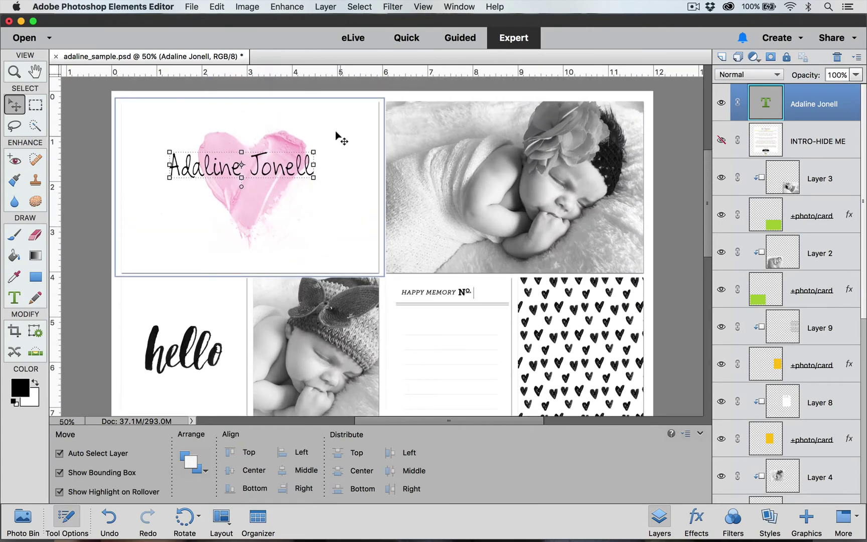
left_click(313, 177)
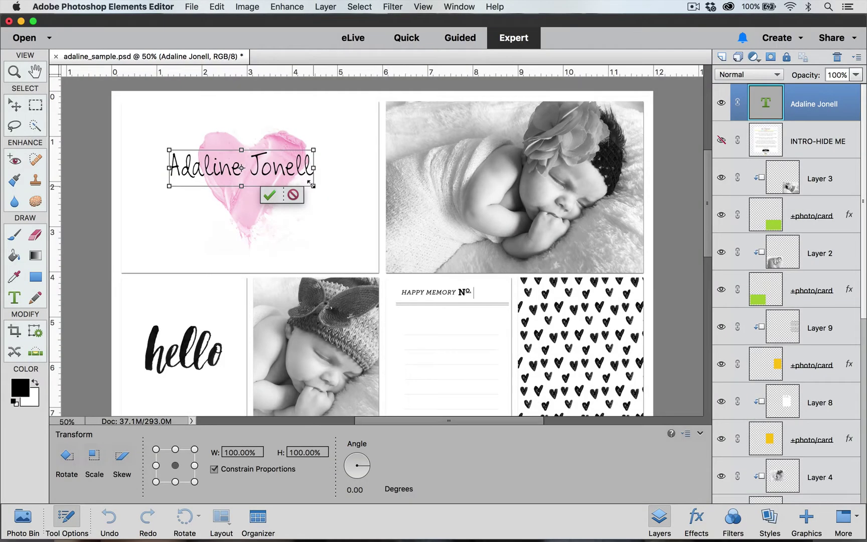
mouse_move(311, 185)
left_mouse_down()
mouse_move(345, 195)
mouse_move(293, 175)
mouse_move(319, 185)
left_mouse_up()
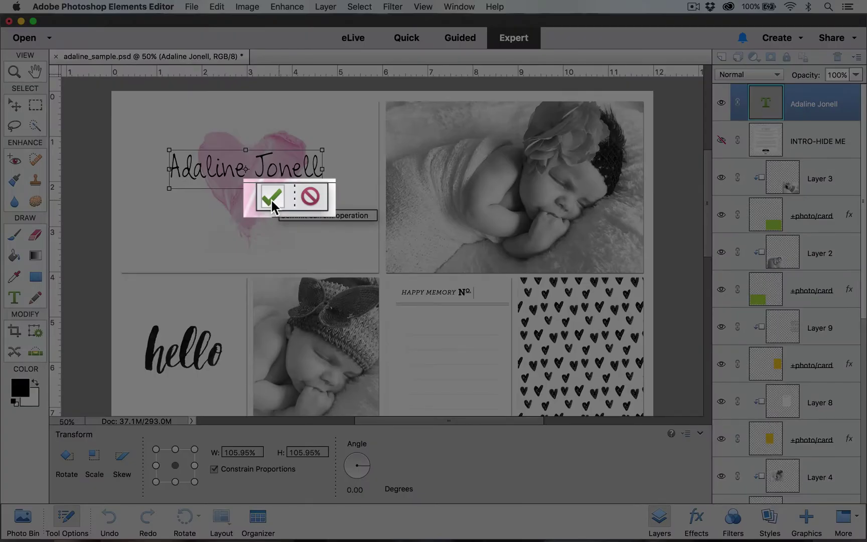
left_click(271, 201)
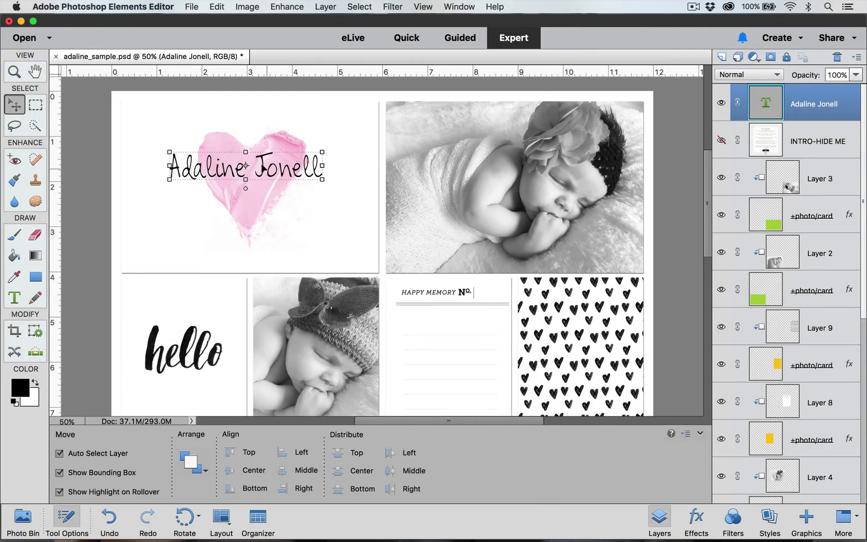
left_click_drag(259, 163, 273, 172)
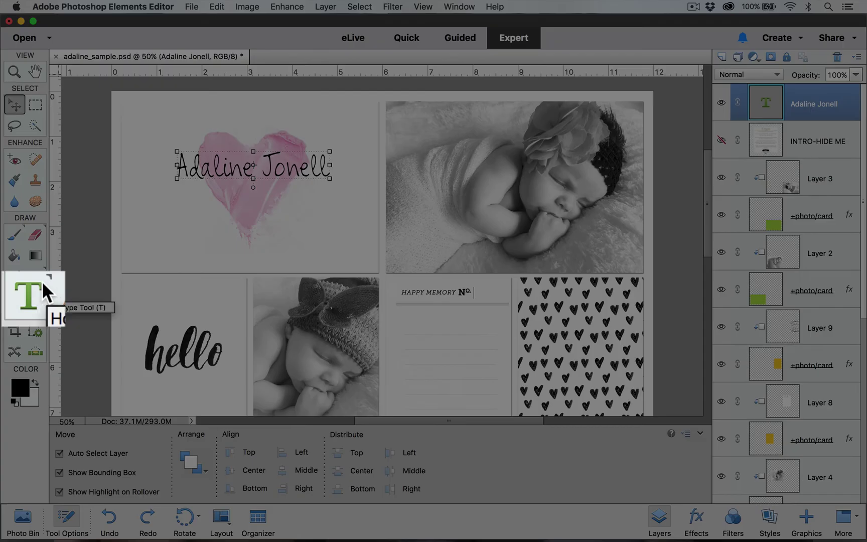
Add a 36 pt text line reading 'December 11, 2016' left of the heart
left_click(24, 289)
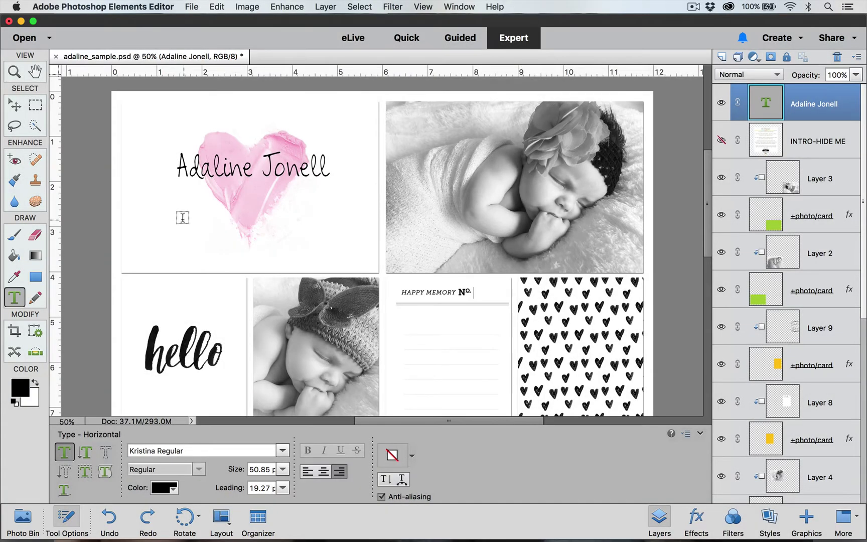
left_click(182, 217)
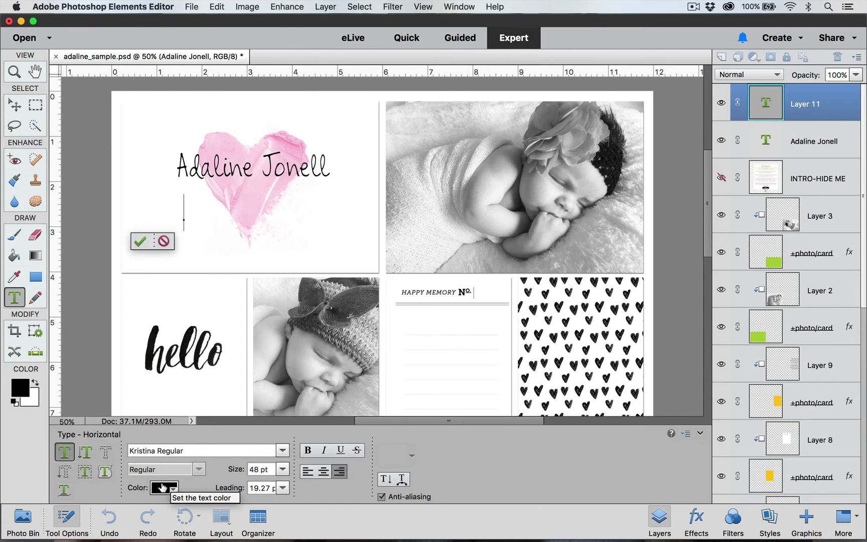
left_click(283, 470)
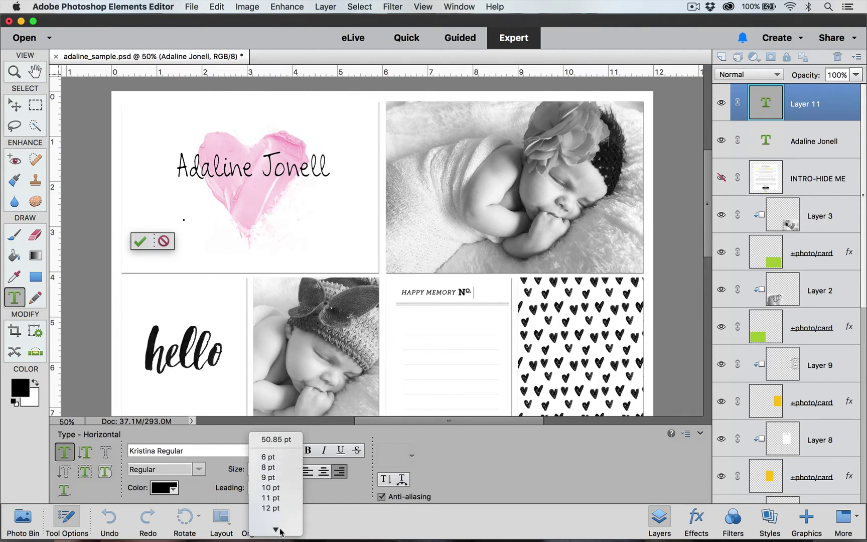
mouse_move(281, 531)
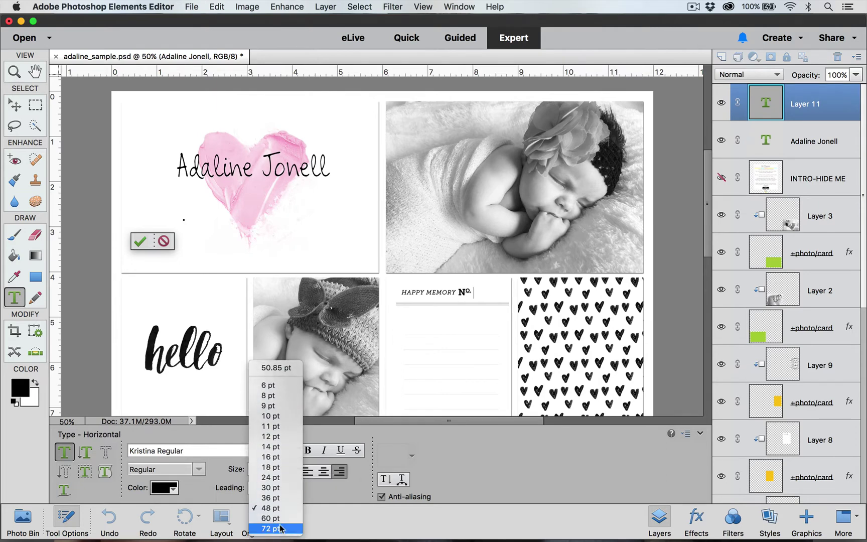
left_click(271, 498)
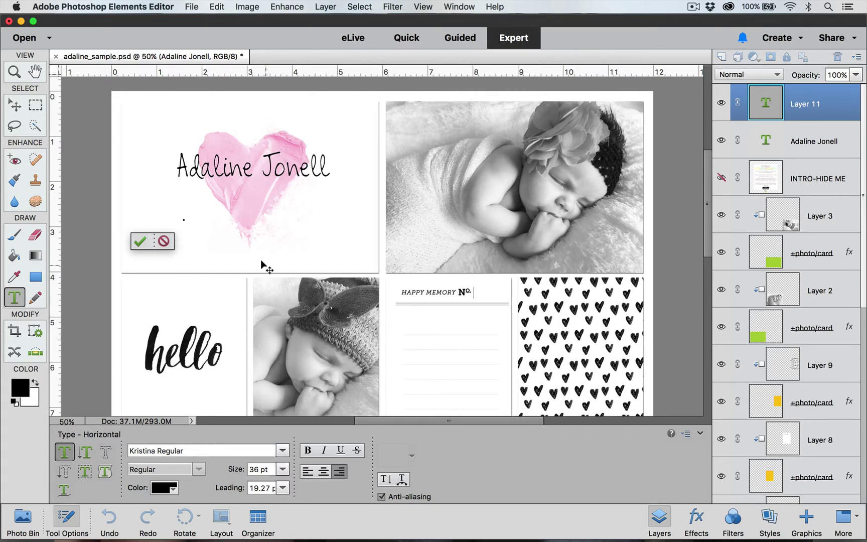
type("Decembe")
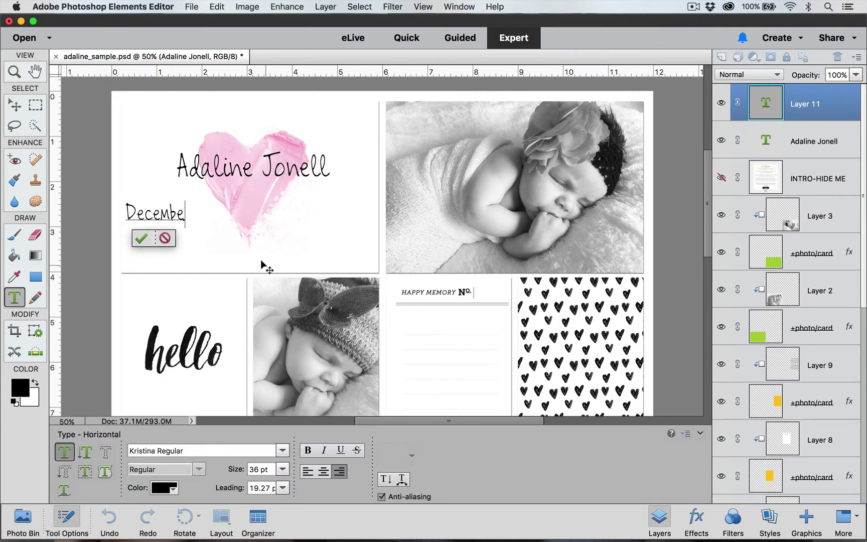
type("r 11, 2016")
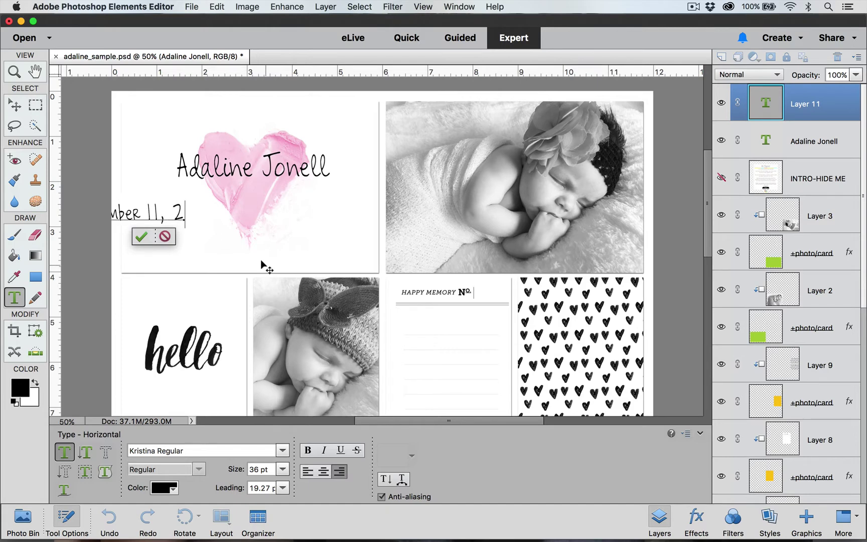
left_click(142, 235)
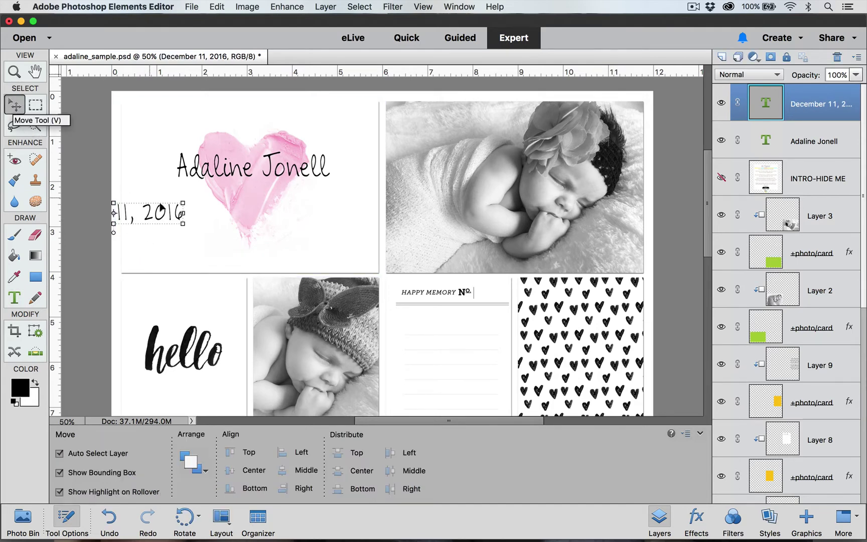
Shrink the date to about 70% and centre it beneath the name title
left_click_drag(146, 216, 284, 194)
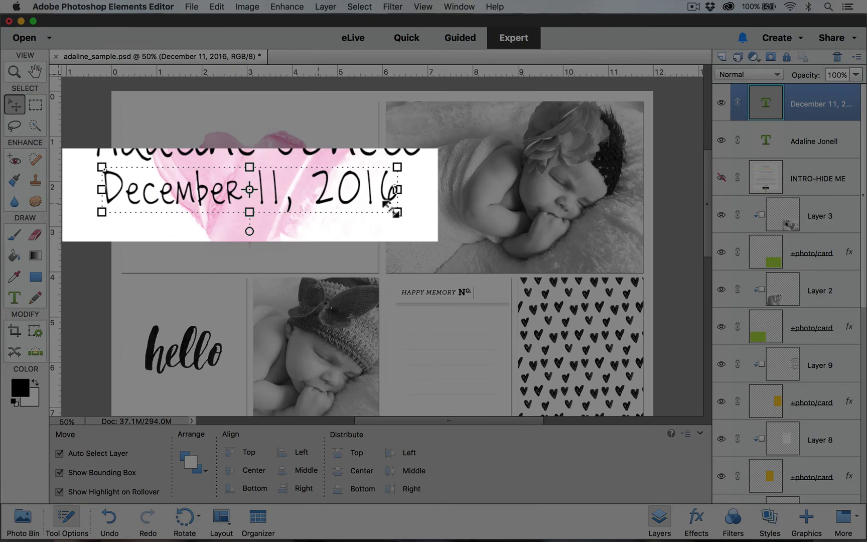
left_click_drag(387, 204, 313, 181)
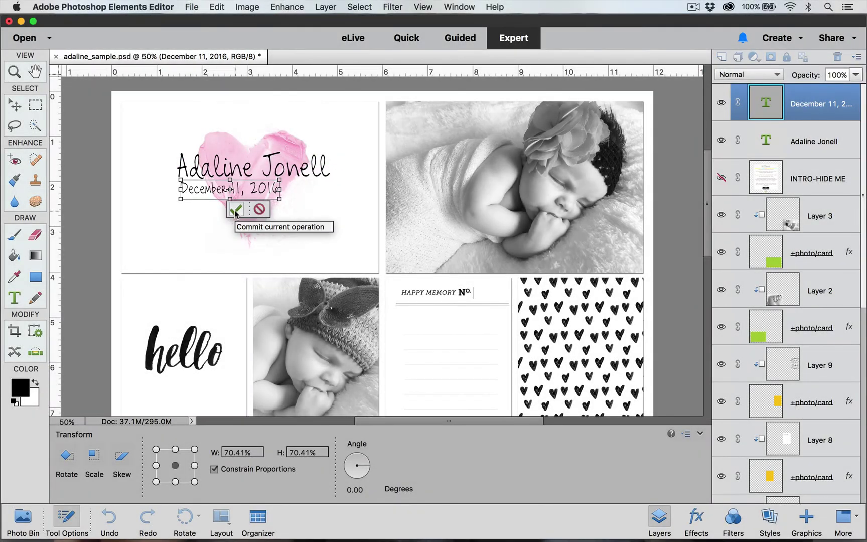
left_click(235, 210)
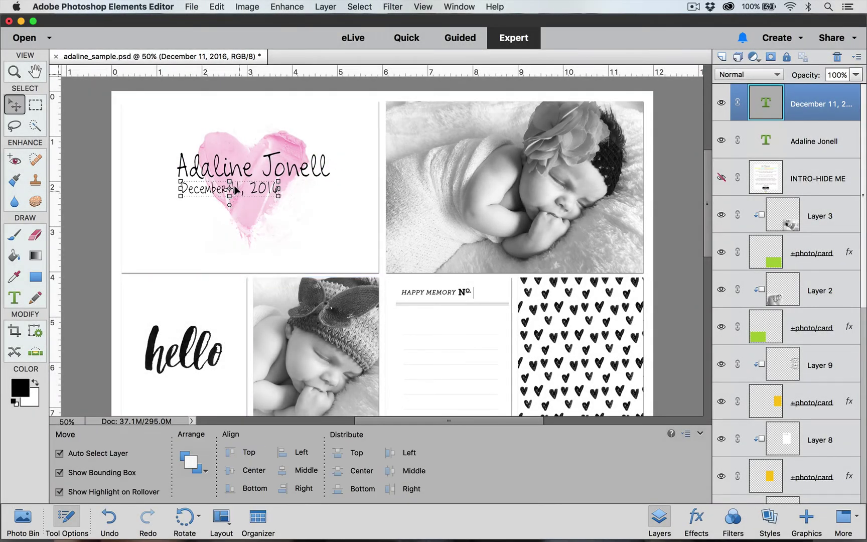
left_click_drag(234, 189, 262, 190)
left_click(337, 225)
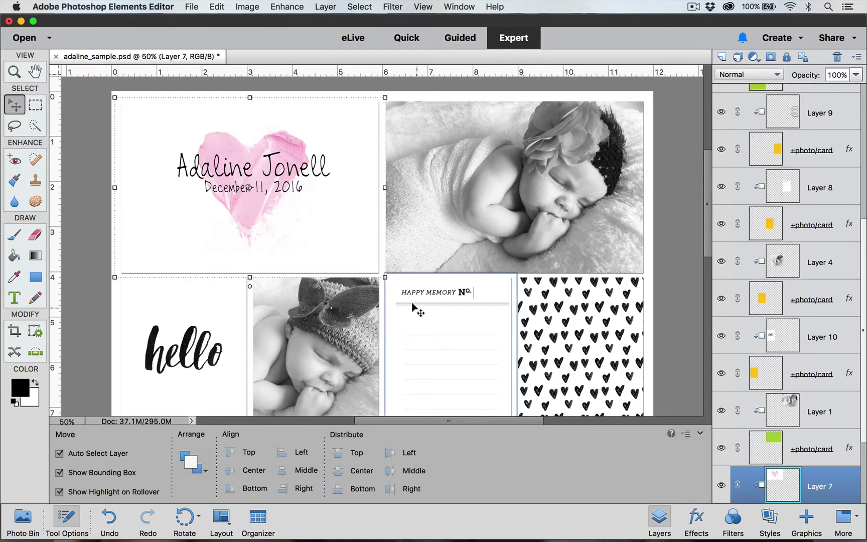
Zoom to 66.7% on the Happy Memory journaling card and reselect the date text layer
scroll(415, 308, "down", 3)
scroll(414, 308, "right", 3)
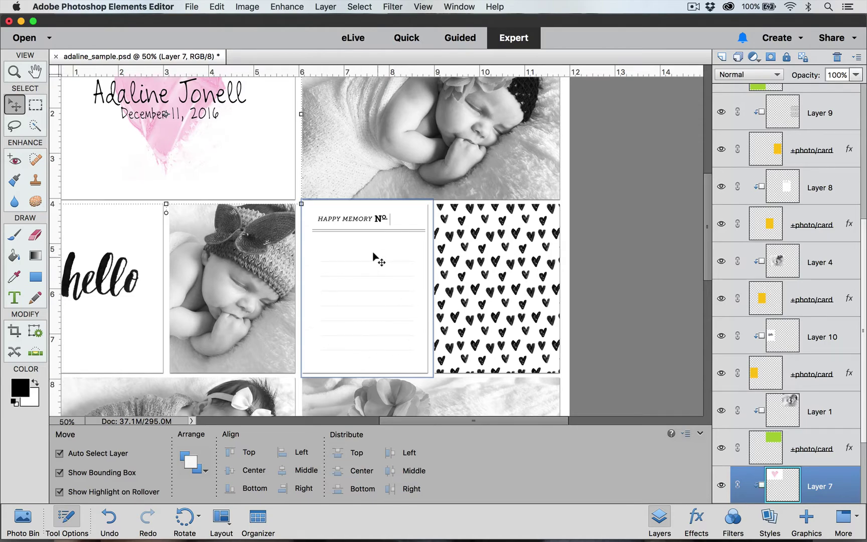
key("super+equal")
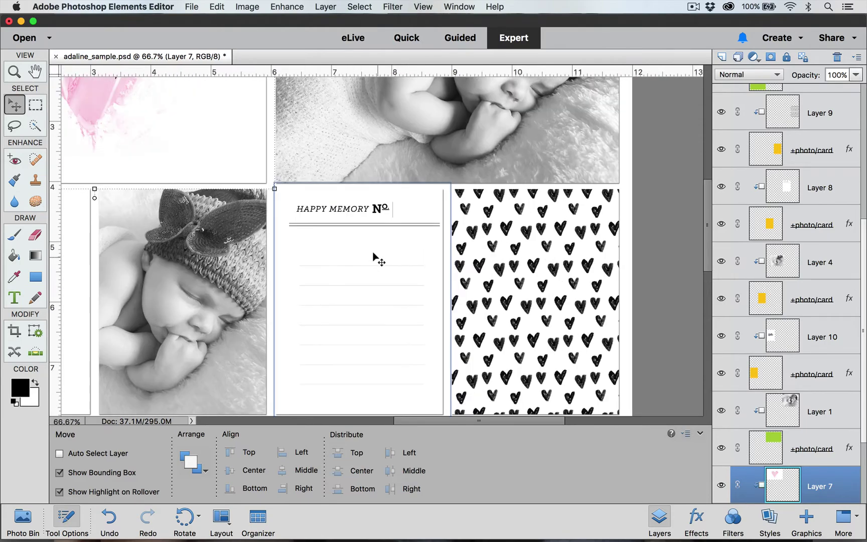
left_click_drag(707, 221, 708, 246)
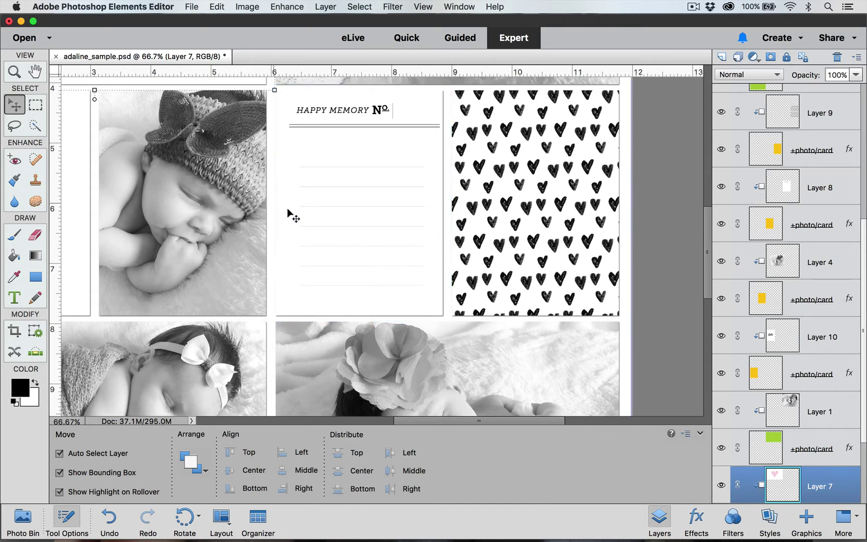
left_click(354, 189)
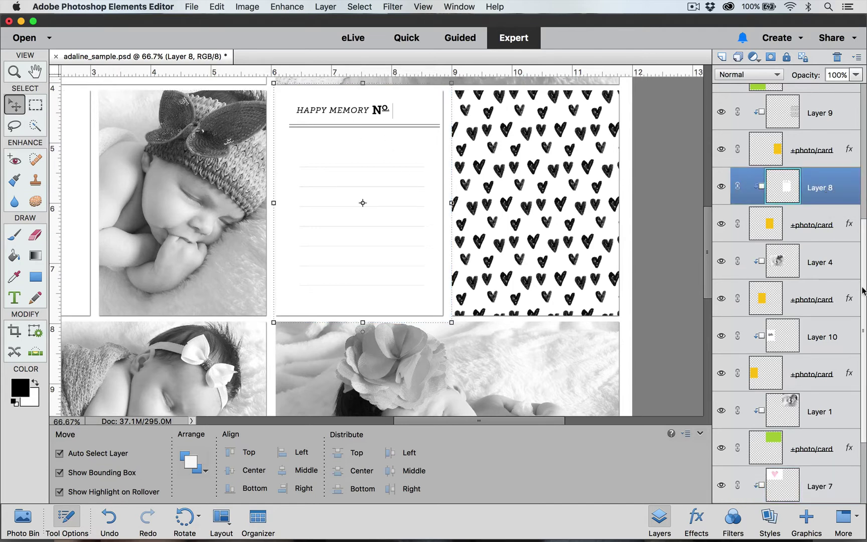
left_click_drag(864, 285, 859, 135)
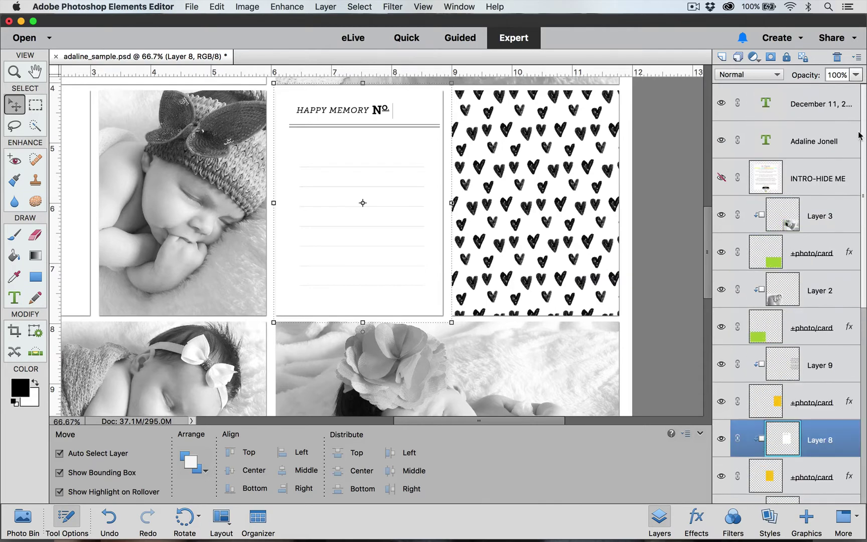
left_click(818, 98)
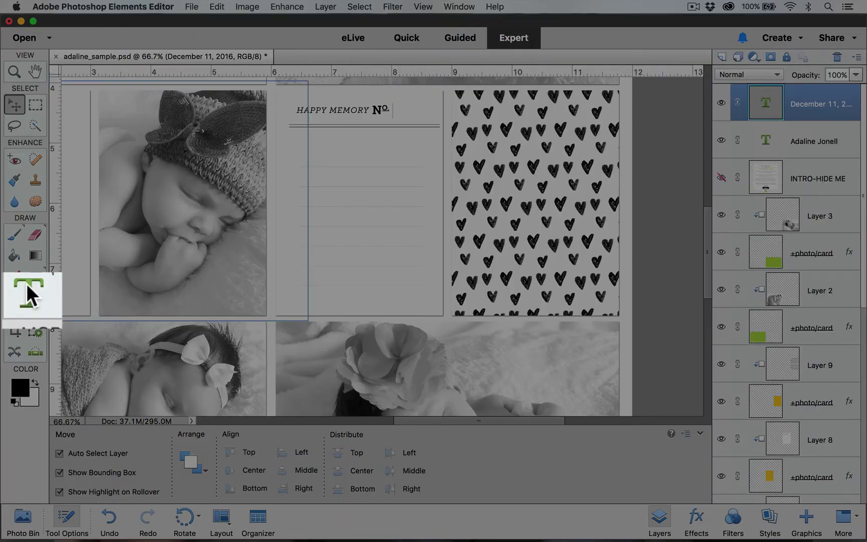
Set the Type tool to 16 pt, left-aligned, leaving the 19.27 pt leading unchanged
left_click(26, 286)
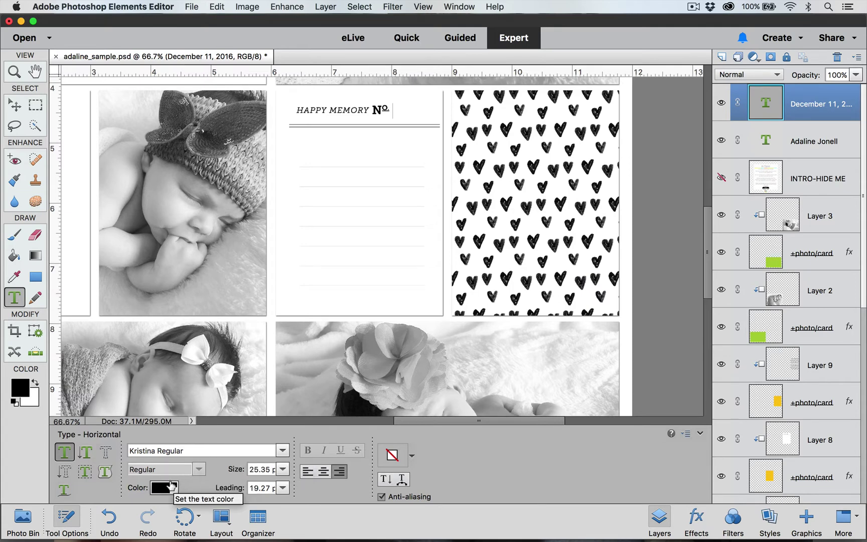
left_click(283, 469)
mouse_move(277, 530)
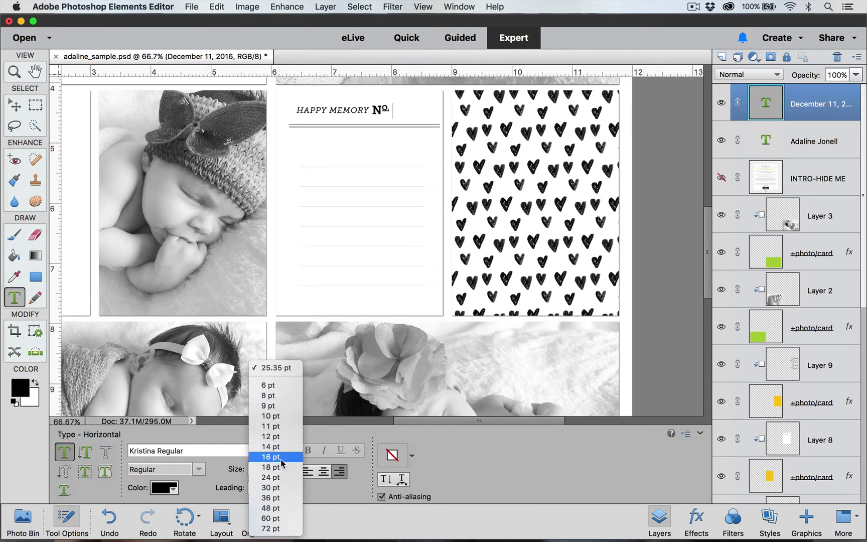
left_click(281, 459)
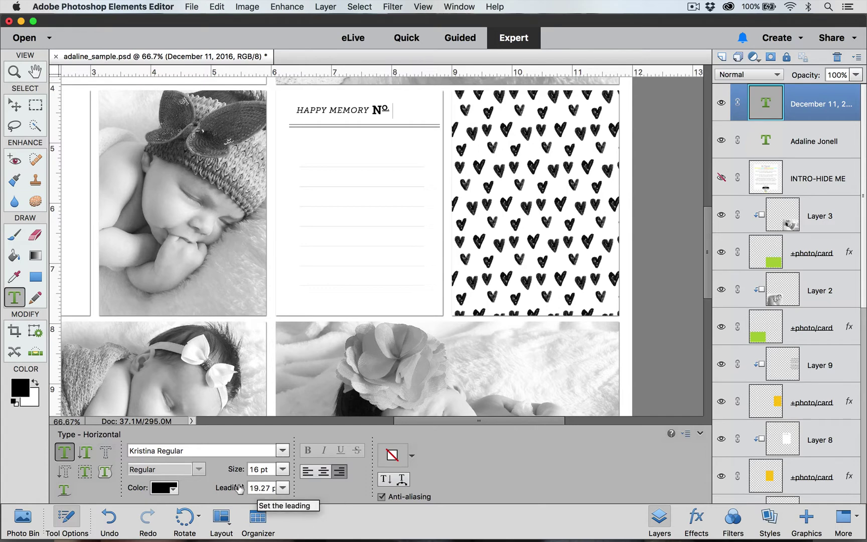
left_click(279, 490)
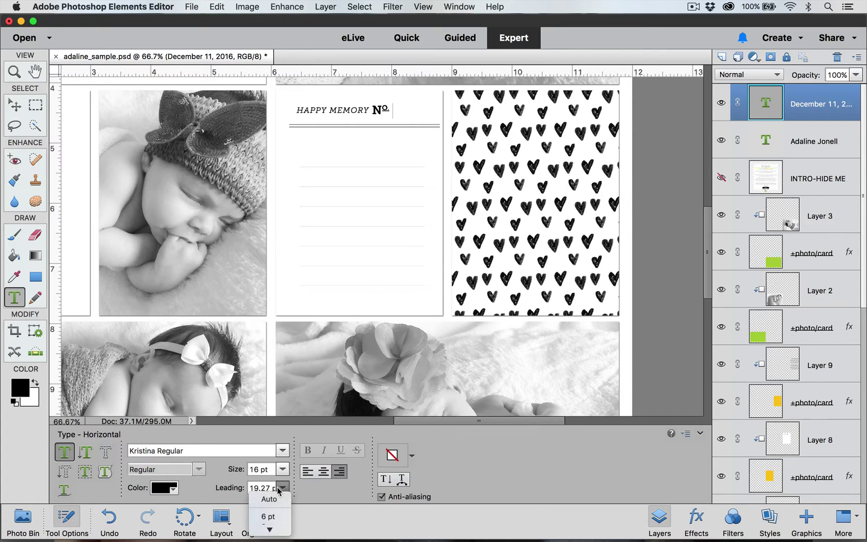
left_click(279, 490)
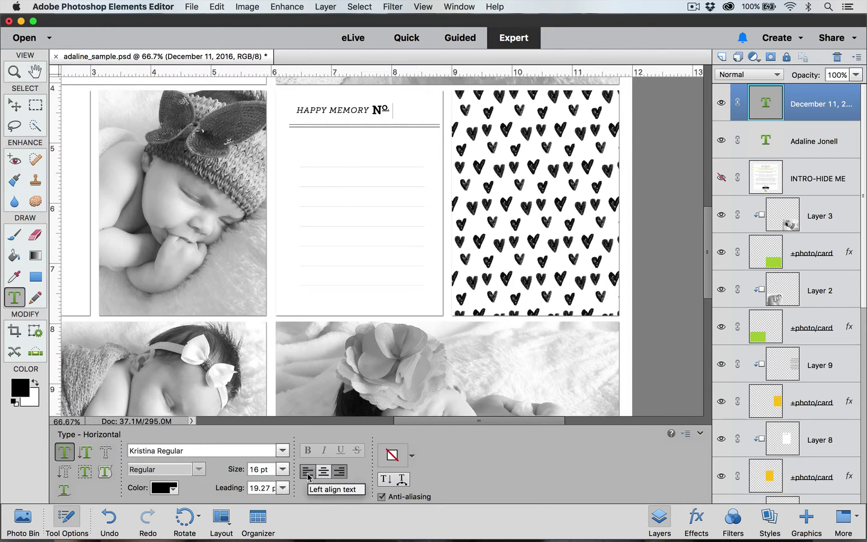
left_click(308, 473)
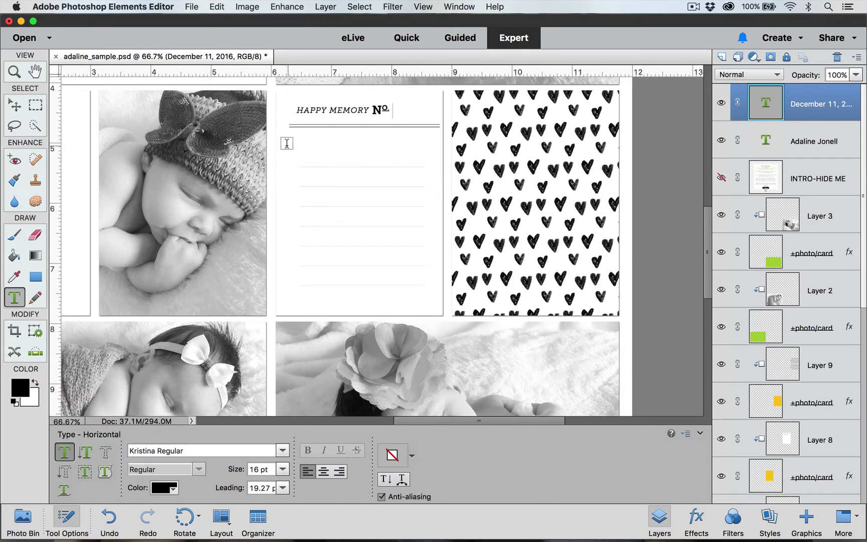
Add a text box over the card's ruled lines with a journaling paragraph about the baby's first few weeks
left_click_drag(286, 143, 436, 305)
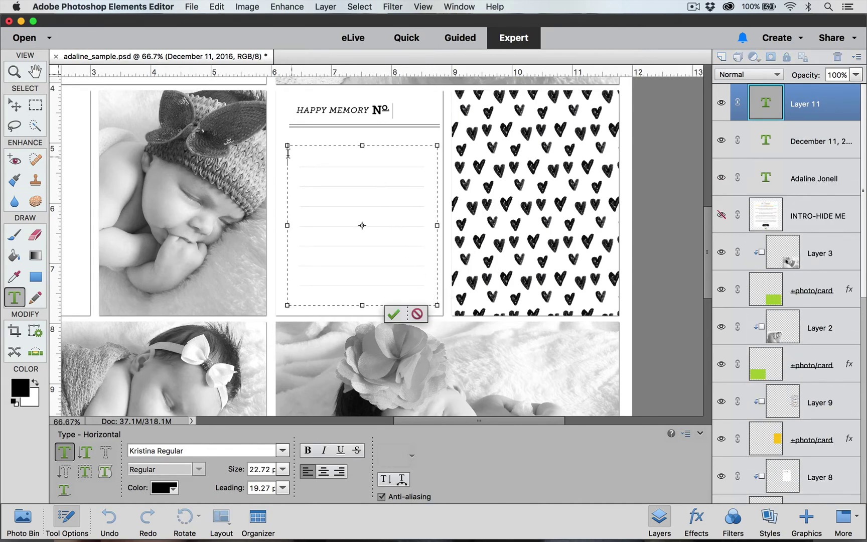
key("super+equal")
key("super+equal")
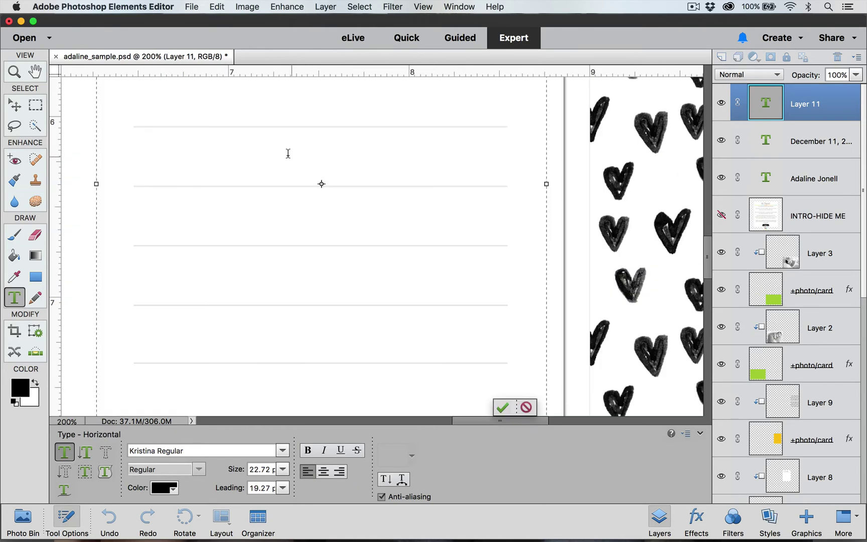
scroll(288, 153, "up", 10)
scroll(288, 153, "left", 5)
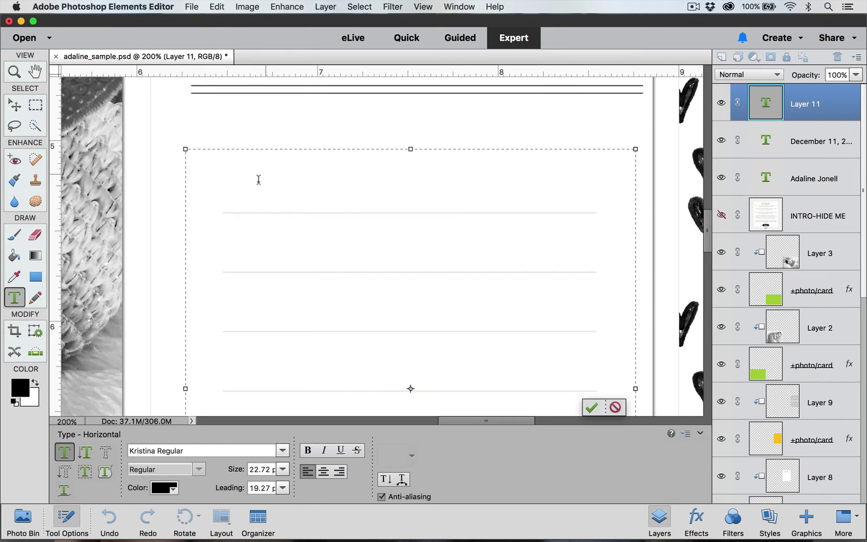
type("Our")
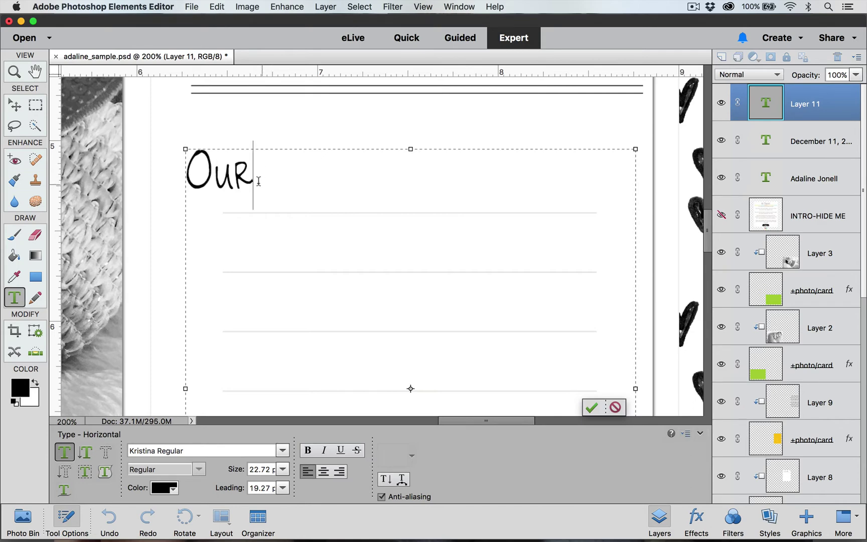
type(" little A")
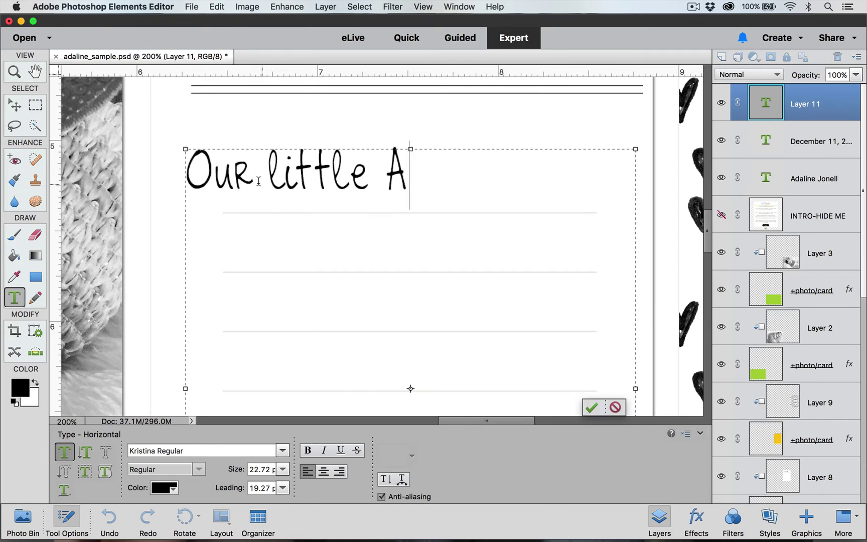
type("dali ne ha")
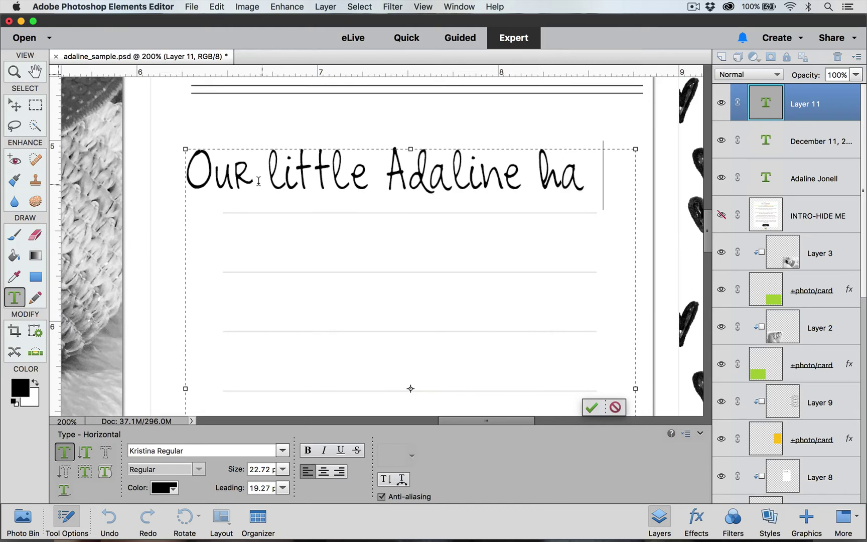
type("s been with ")
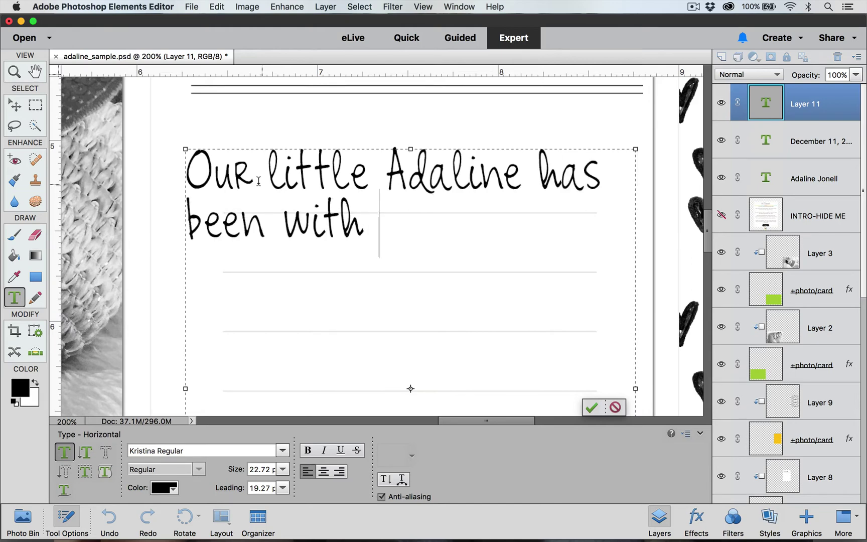
type("us for ju")
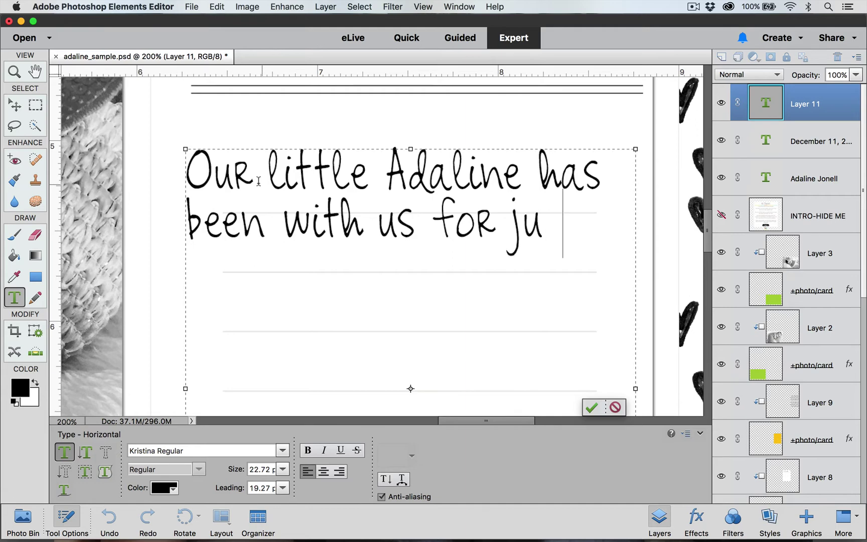
type("st a few ")
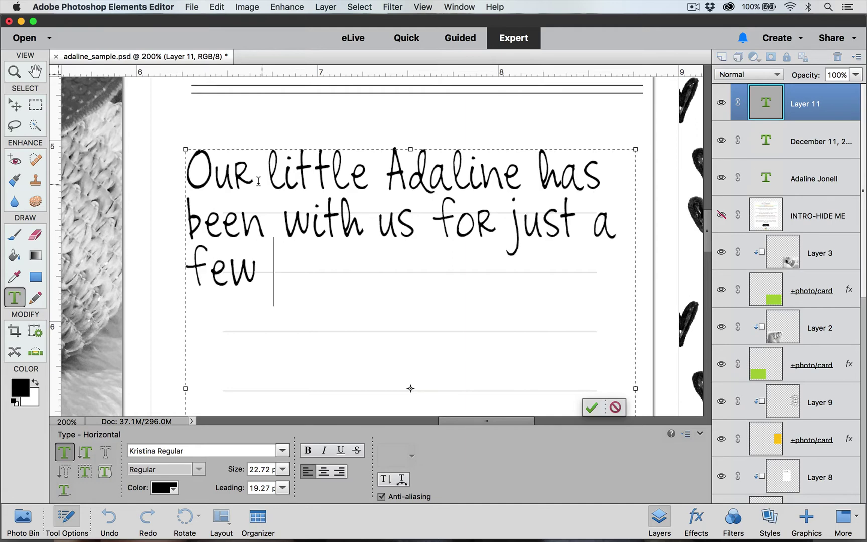
type("short week")
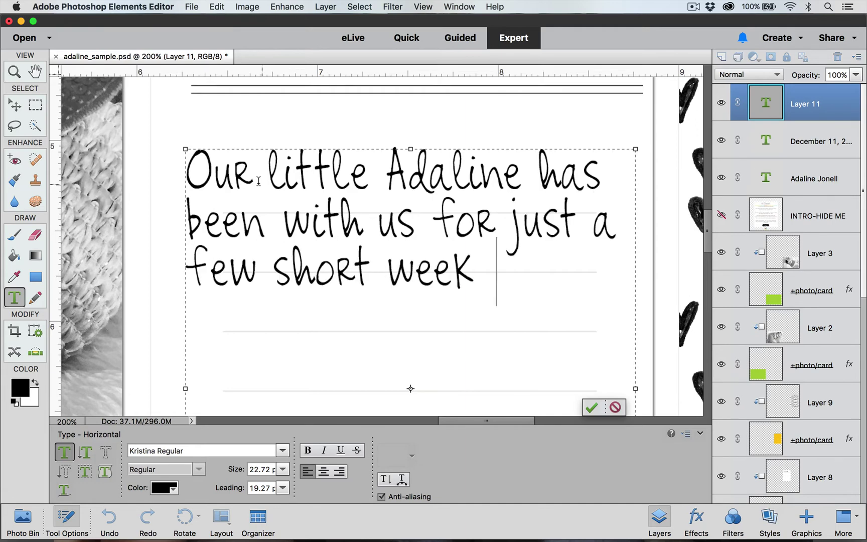
type("s but we can't")
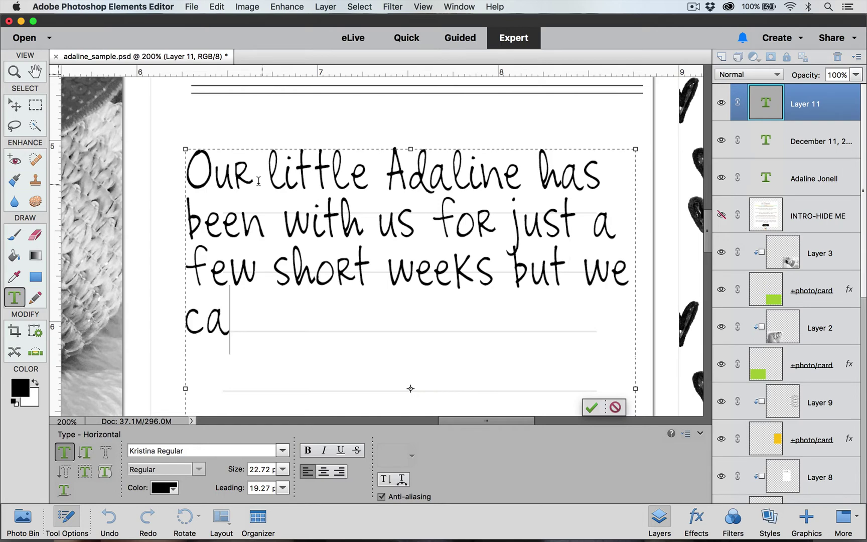
type(" ima")
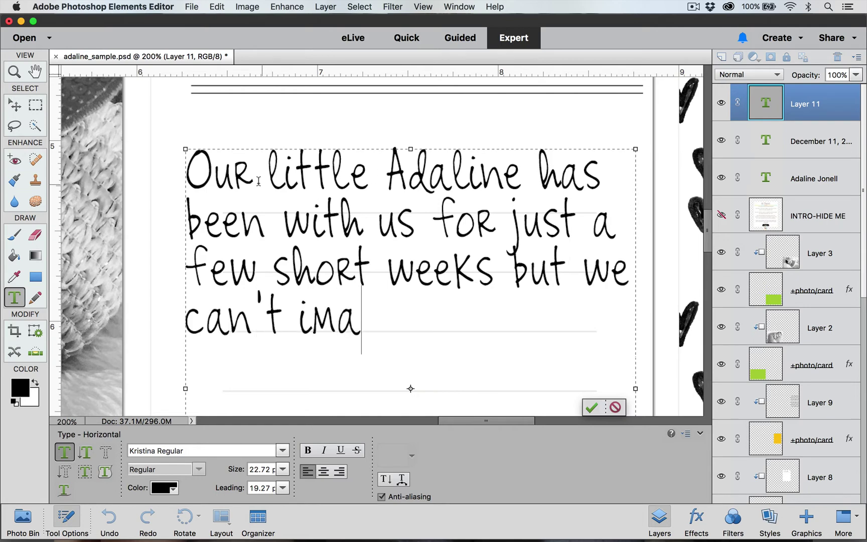
type("gine life")
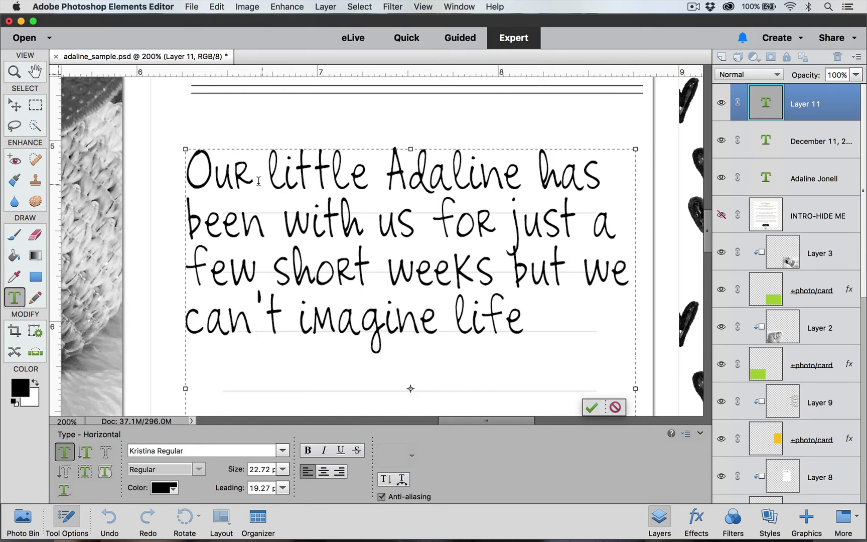
type(" without her")
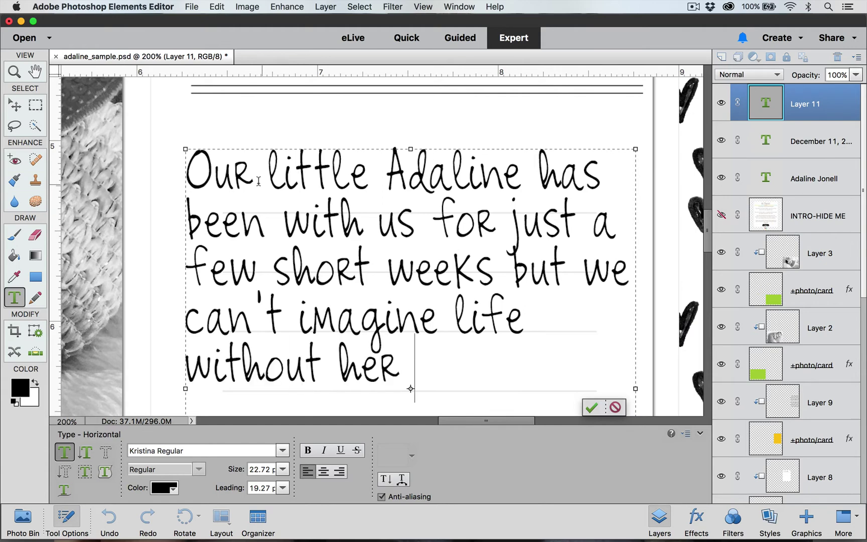
type(" sweet")
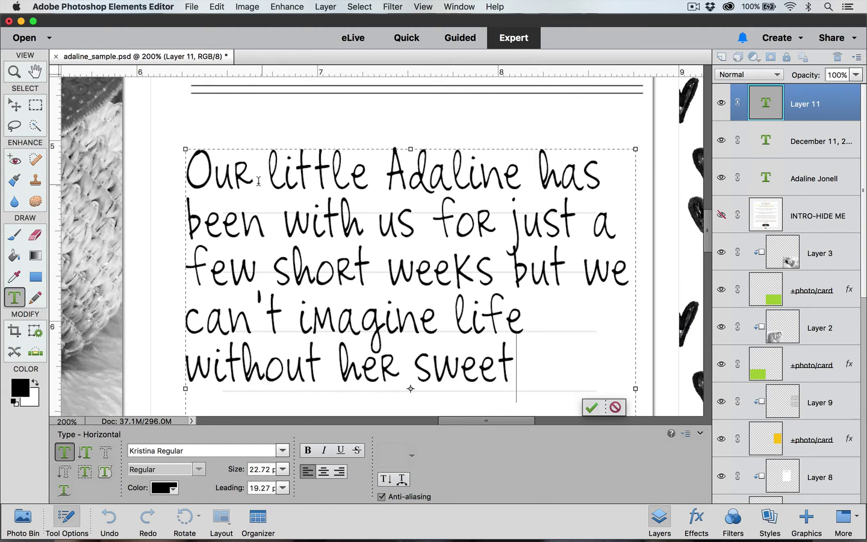
type("ness.")
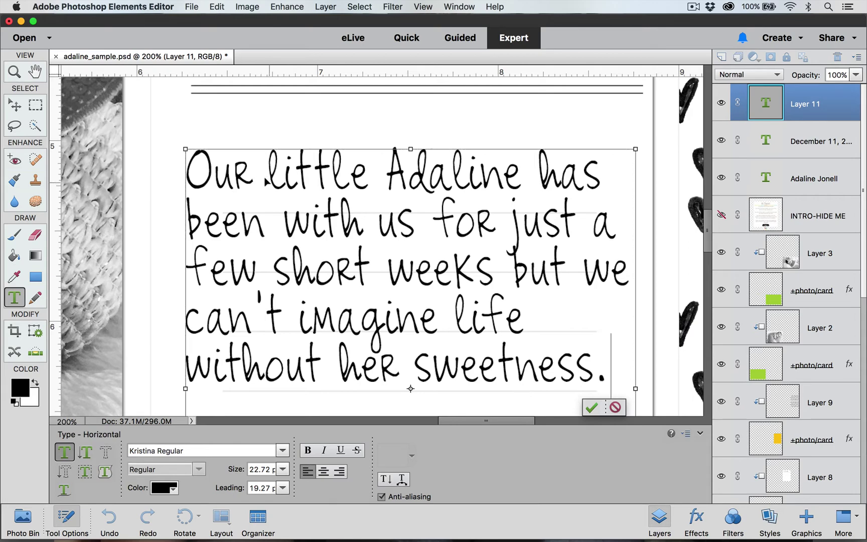
key("super+minus")
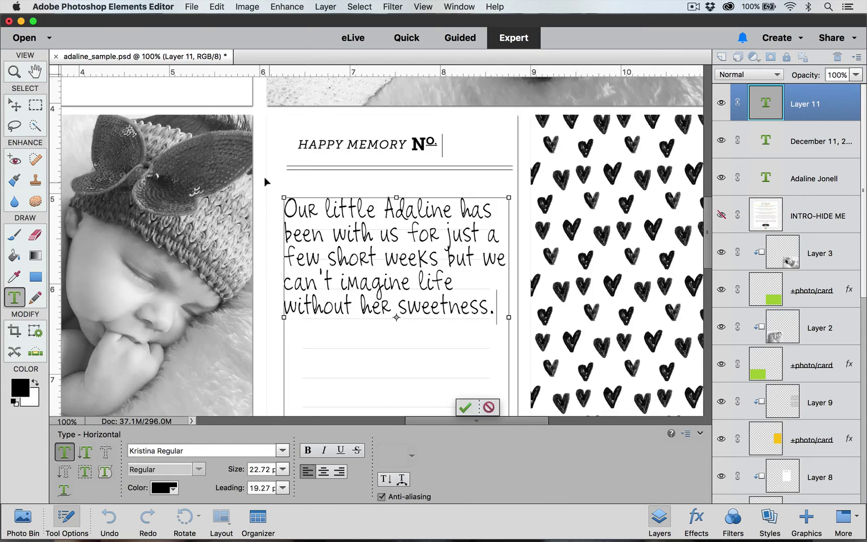
scroll(418, 226, "down", 3)
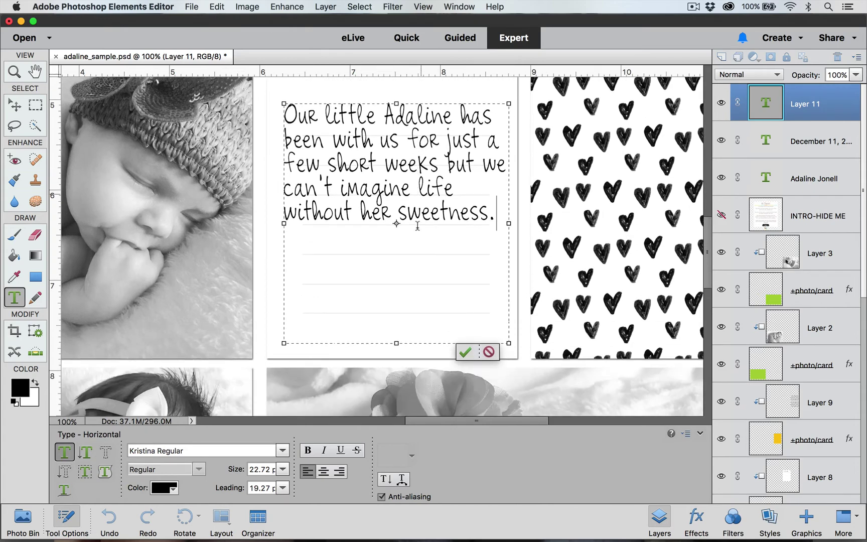
scroll(416, 225, "down", 1)
scroll(419, 228, "up", 2)
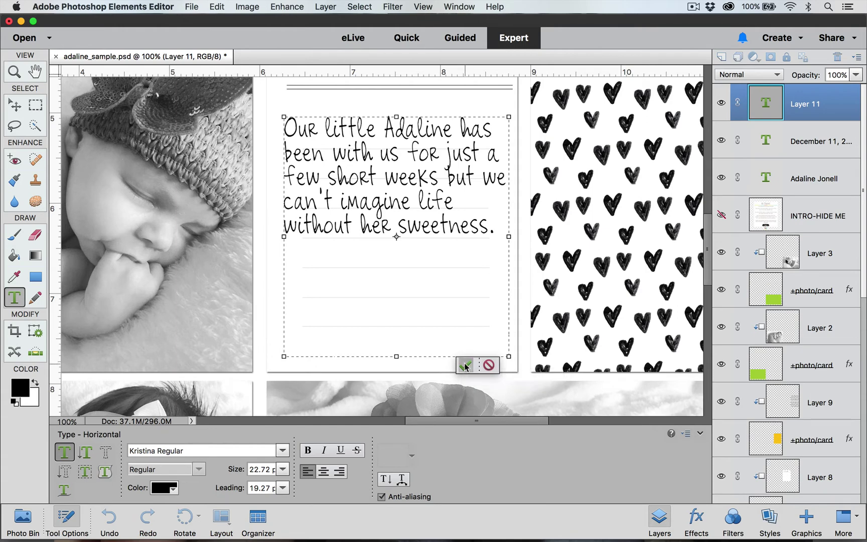
left_click(465, 365)
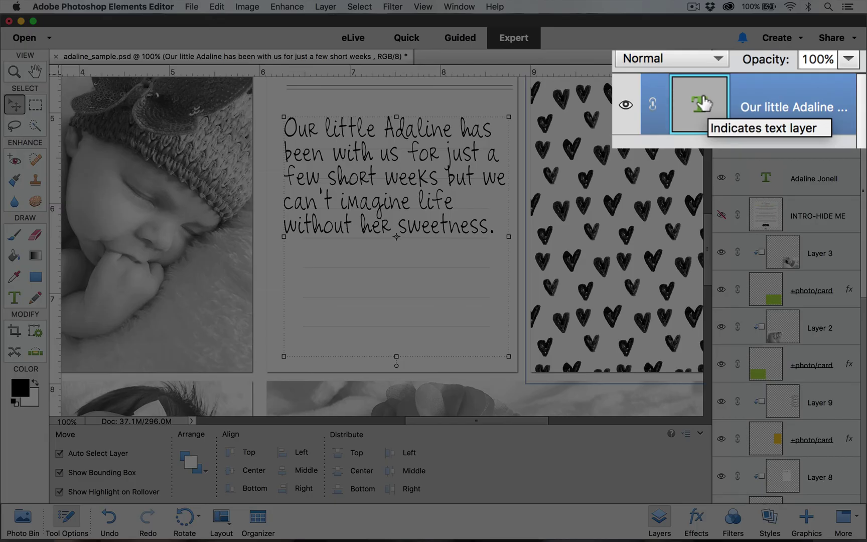
Give all the journaling text 24 pt leading and commit the change
double_click(766, 101)
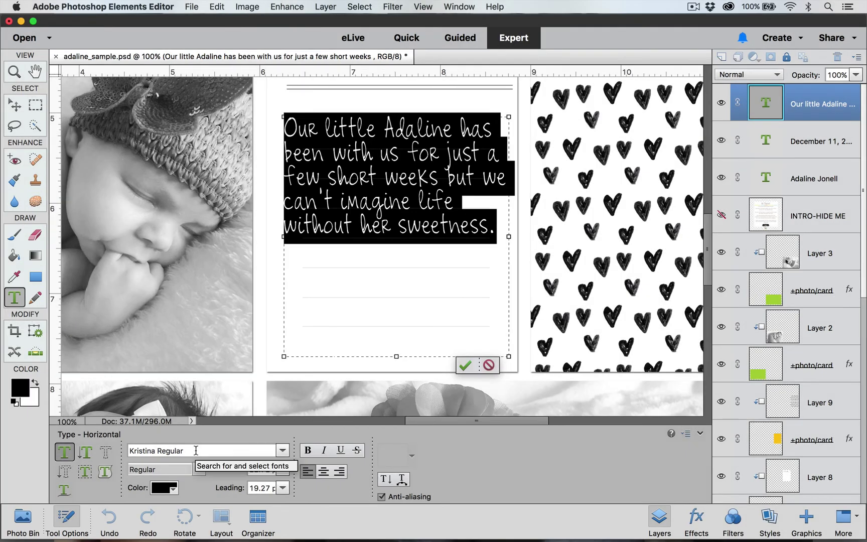
left_click(283, 488)
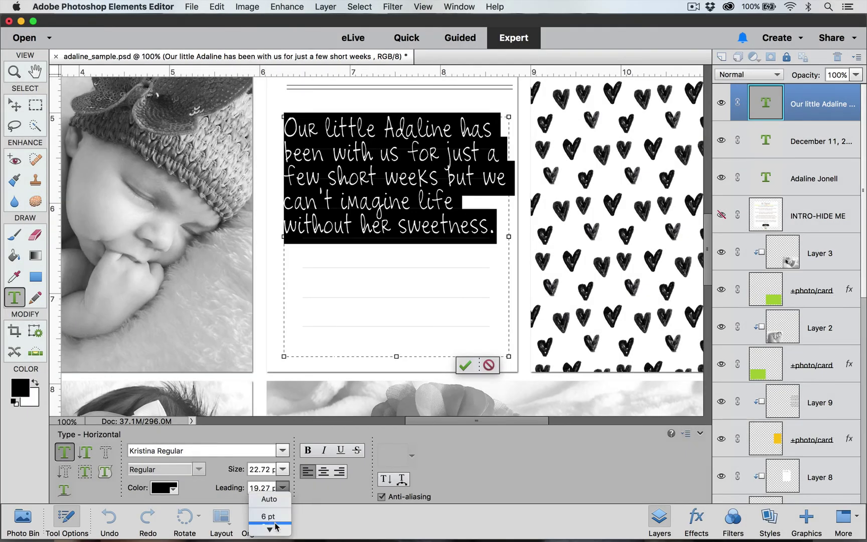
mouse_move(277, 527)
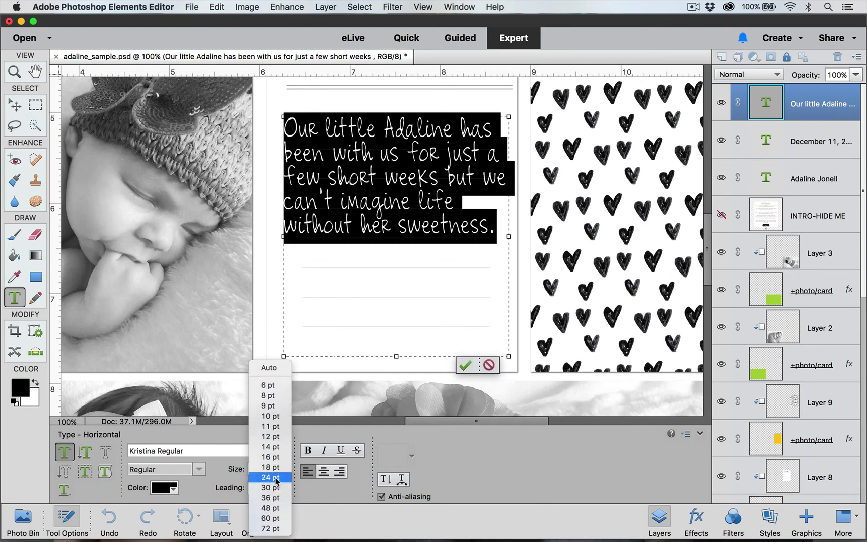
left_click(277, 479)
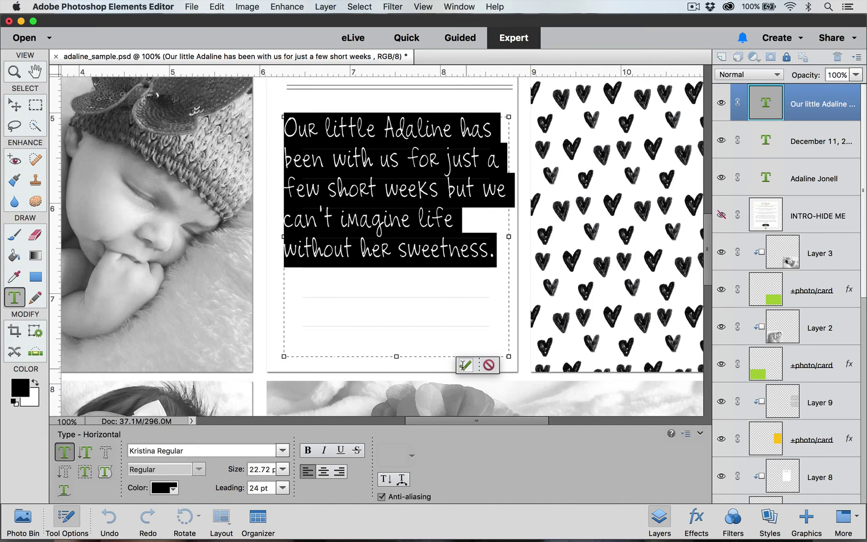
left_click(465, 365)
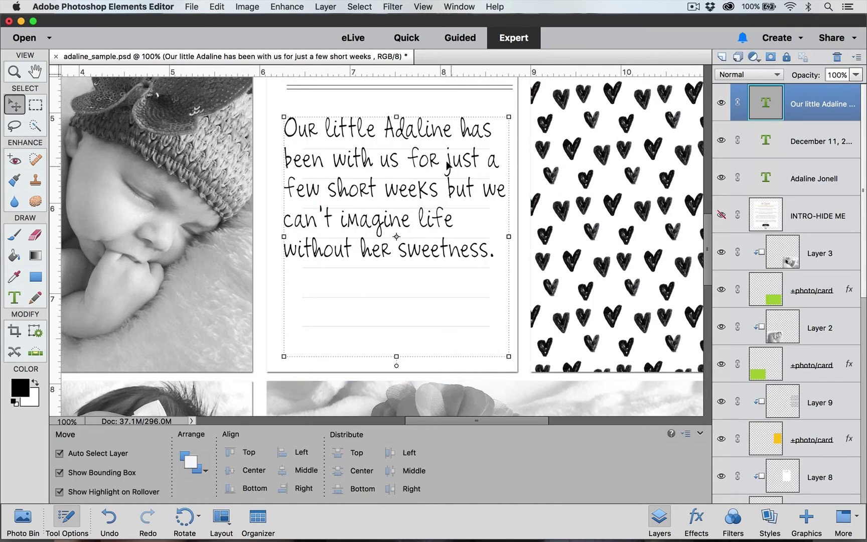
Move the journaling paragraph slightly lower so its lines sit on the card's ruled lines
left_click_drag(429, 159, 433, 168)
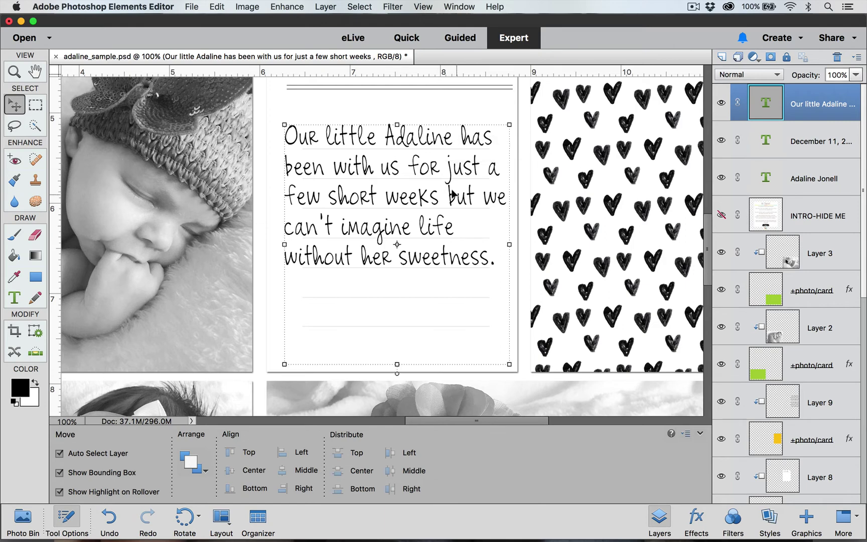
left_click_drag(451, 191, 452, 192)
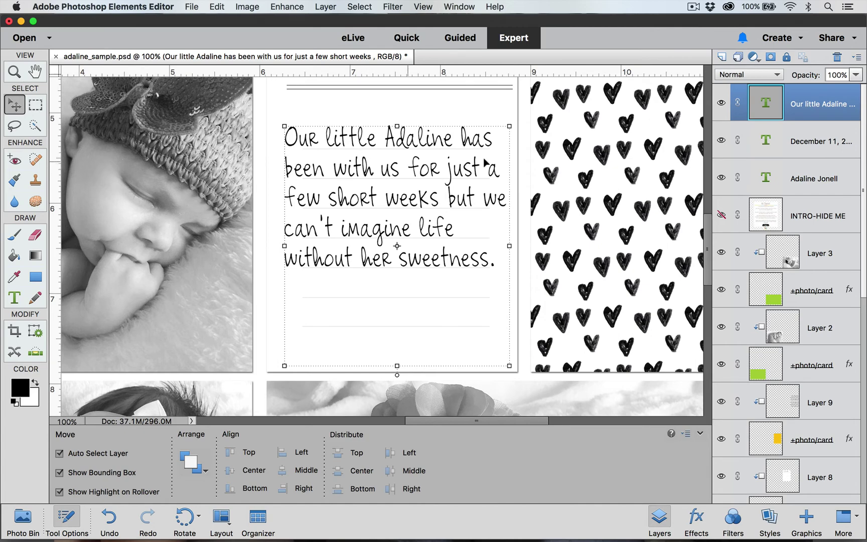
Reselect the journaling text, re-enter 24 pt leading as 24, and commit
double_click(768, 104)
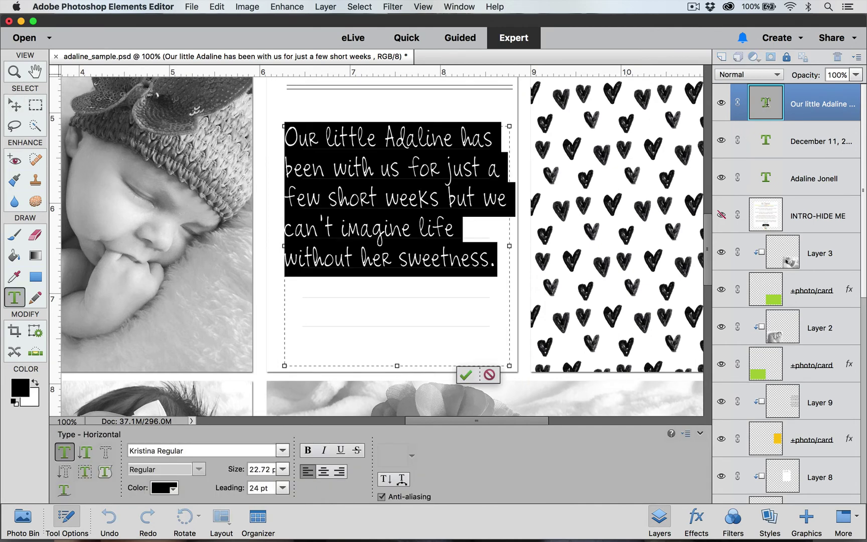
left_click(282, 487)
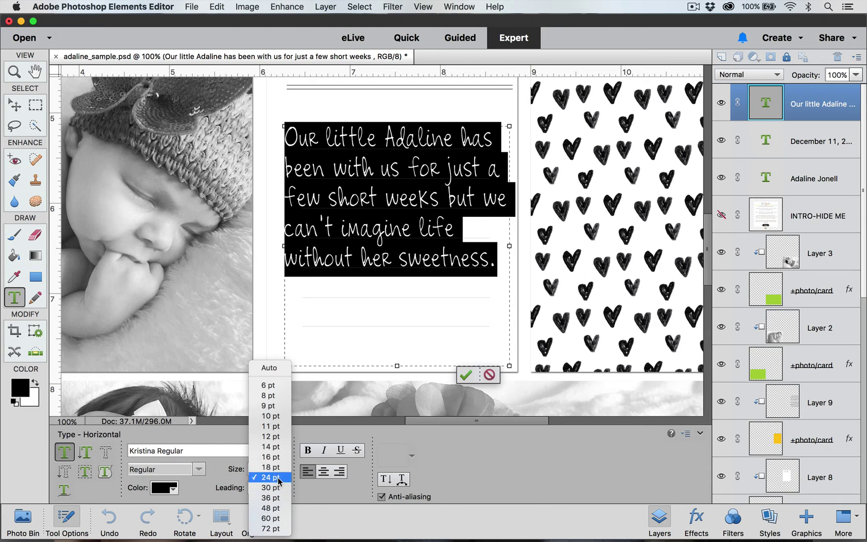
left_click(279, 478)
left_click_drag(273, 487, 246, 487)
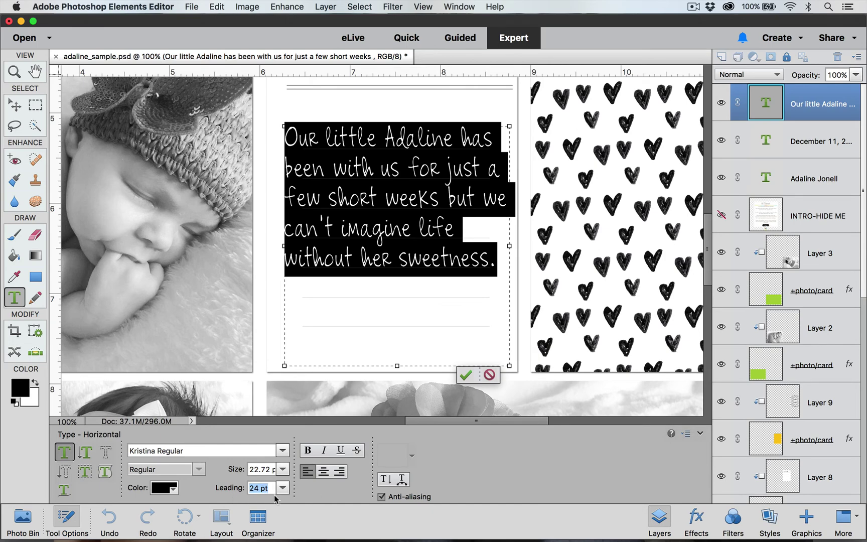
type("2322")
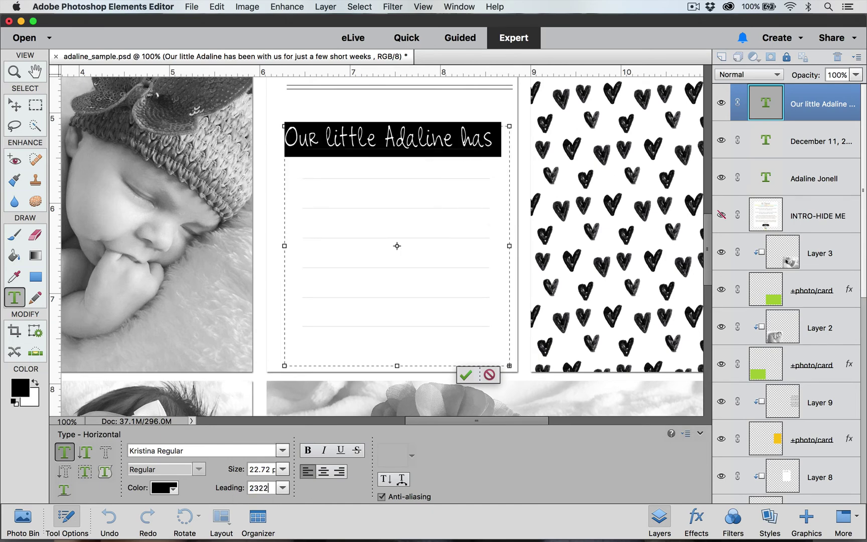
key("BackSpace")
key("BackSpace")
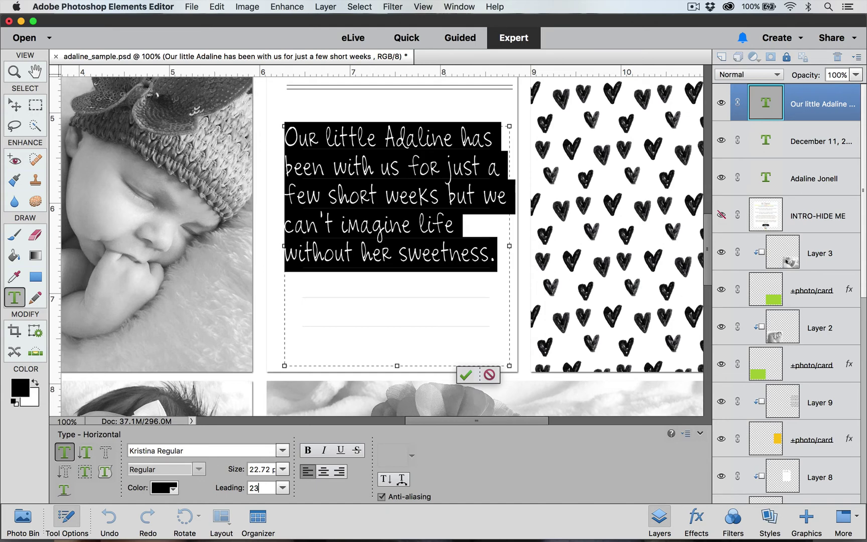
key("BackSpace")
type("4")
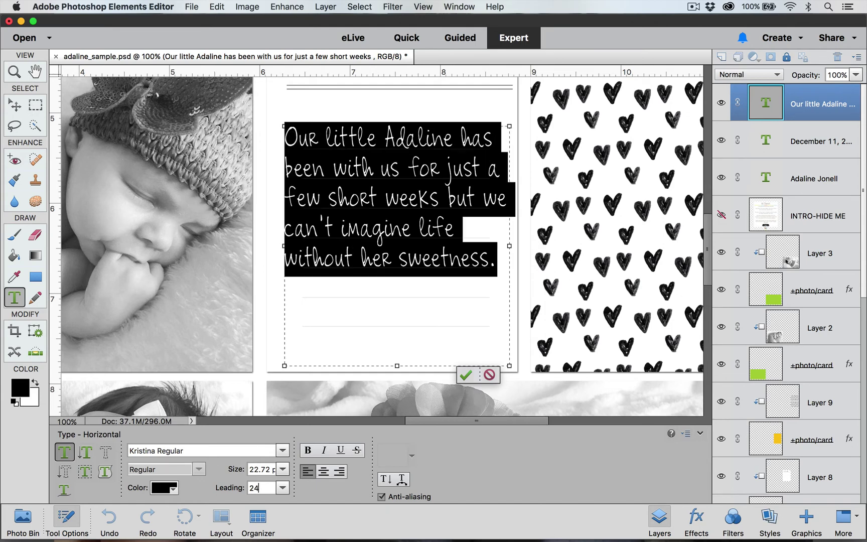
left_click(468, 372)
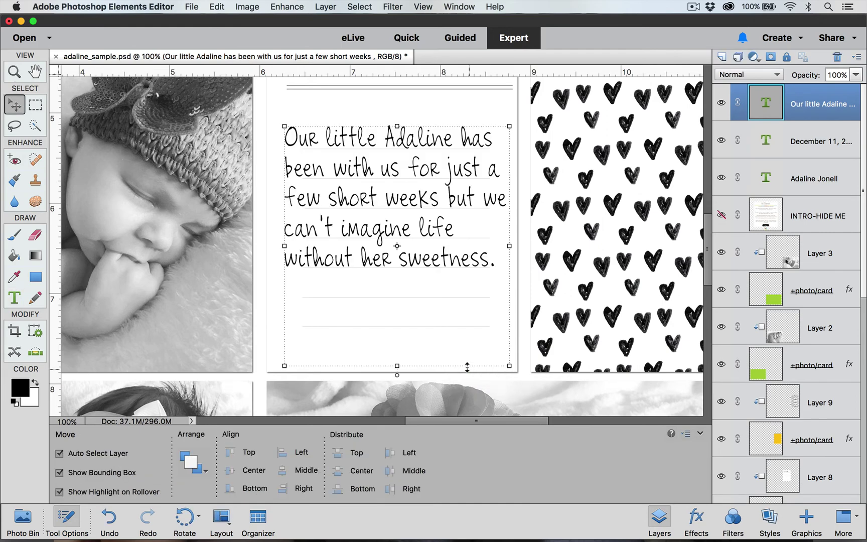
Shrink the journaling text box to three visible lines ending 'few short weeks but we' and commit
double_click(482, 284)
left_click(397, 362)
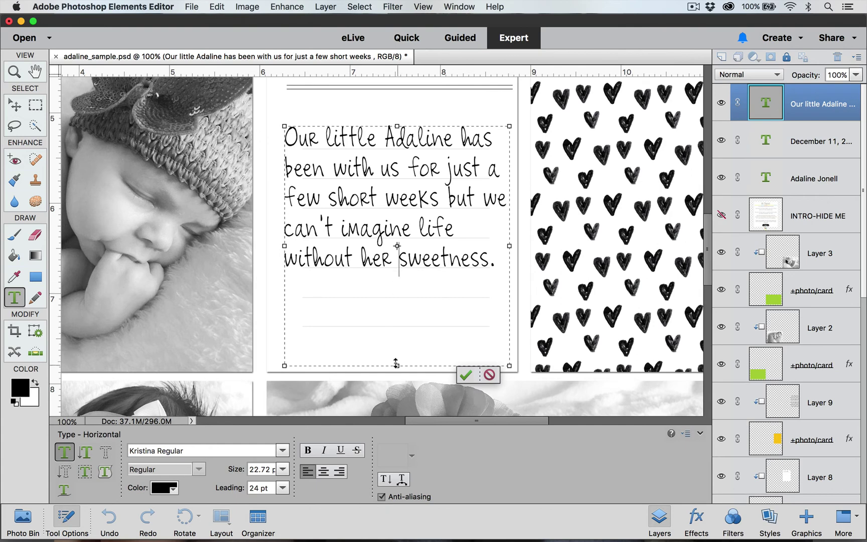
left_click_drag(396, 363, 396, 224)
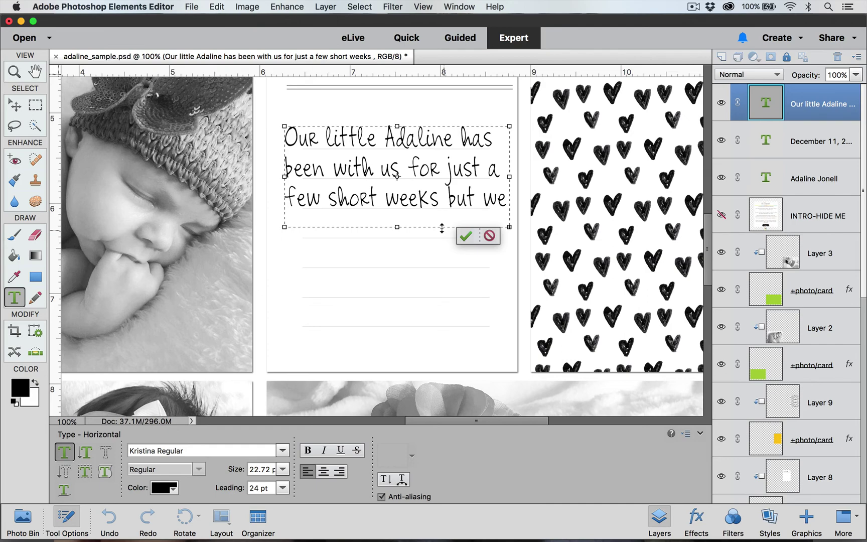
key("super+equal")
key("super+equal")
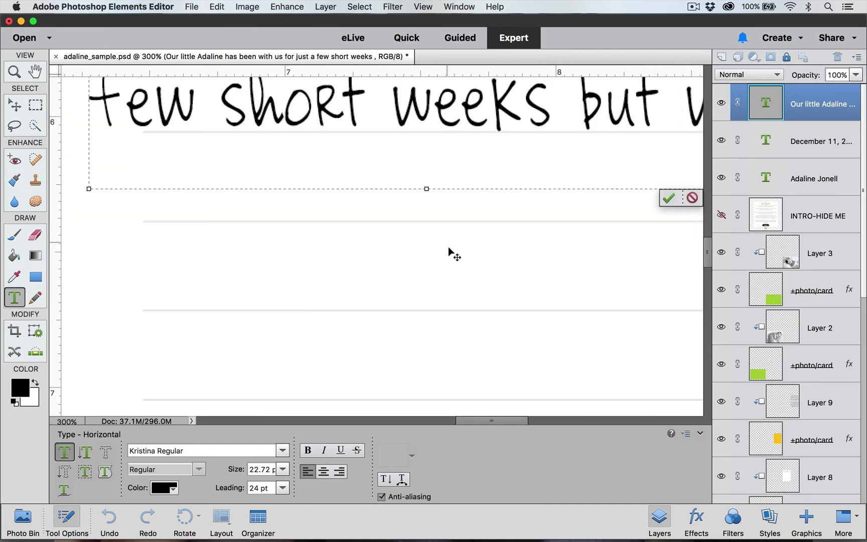
scroll(526, 258, "right", 10)
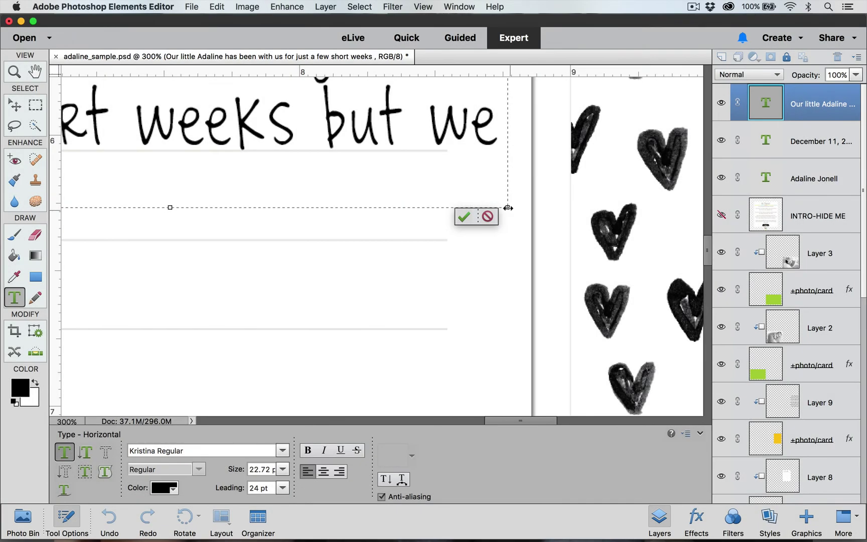
key("super+minus")
key("super+minus")
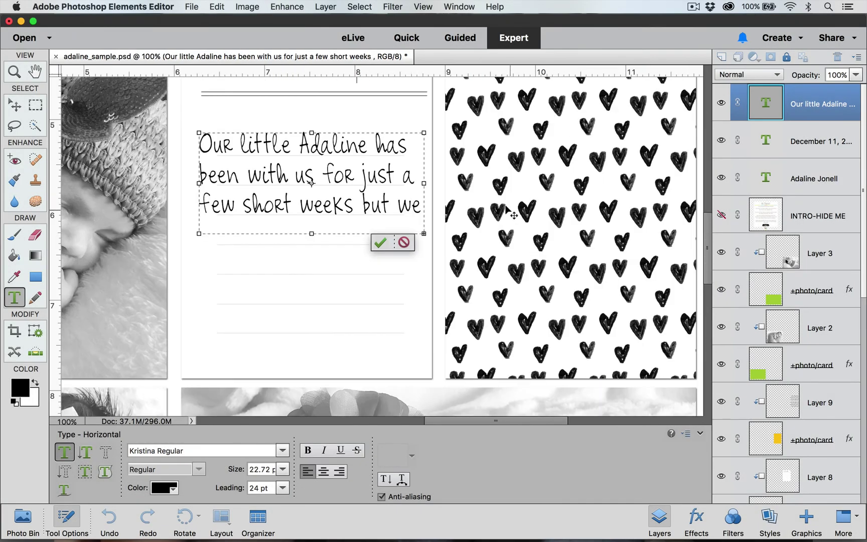
left_click(381, 243)
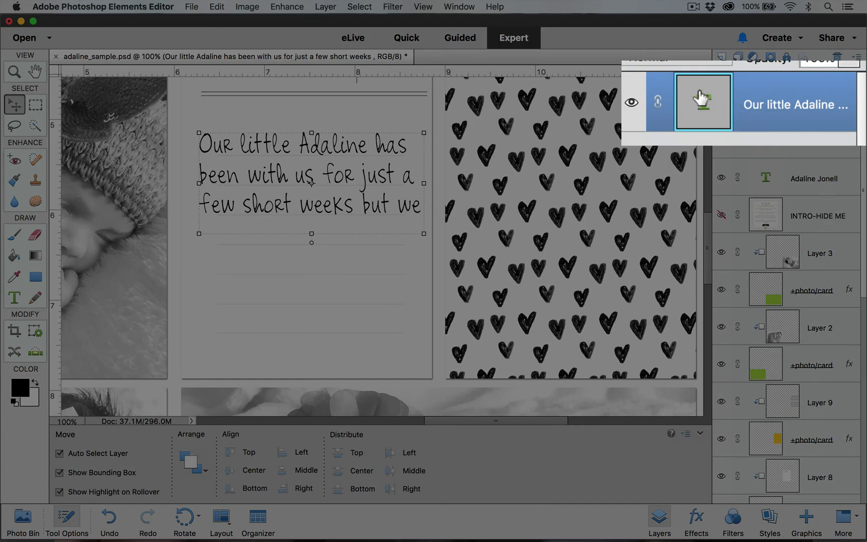
Extend the journaling text box down to reveal all five lines through 'without her sweetness.'
double_click(765, 100)
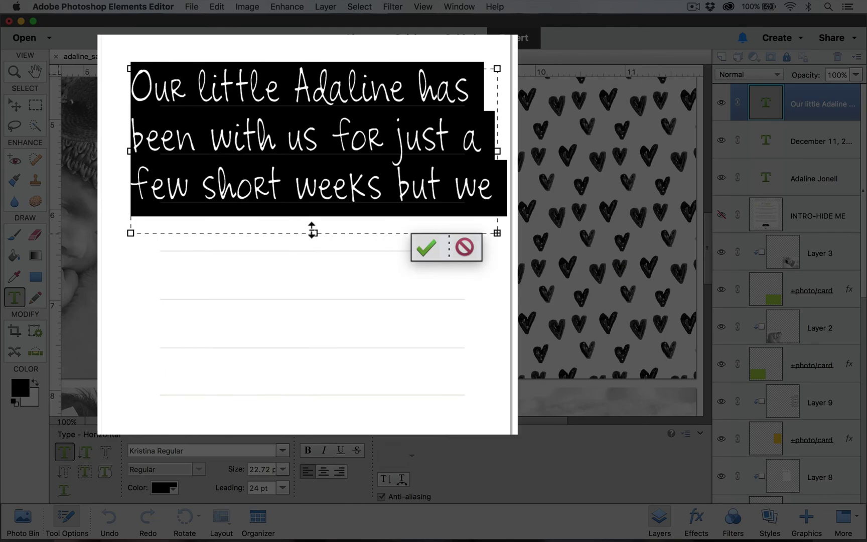
left_click_drag(312, 230, 315, 355)
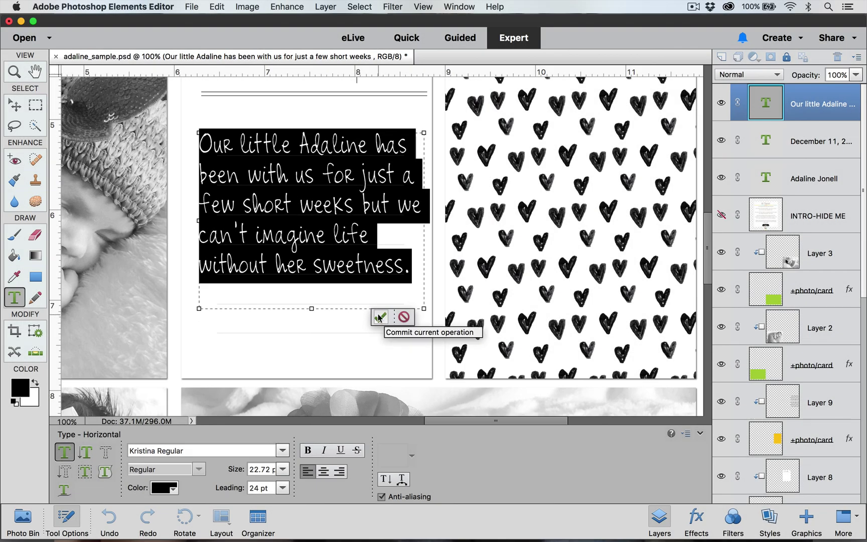
left_click(380, 317)
Zoom out to 25%, then back to 33.3% to frame the whole layout
key("super+minus")
key("super+minus")
key("super+minus")
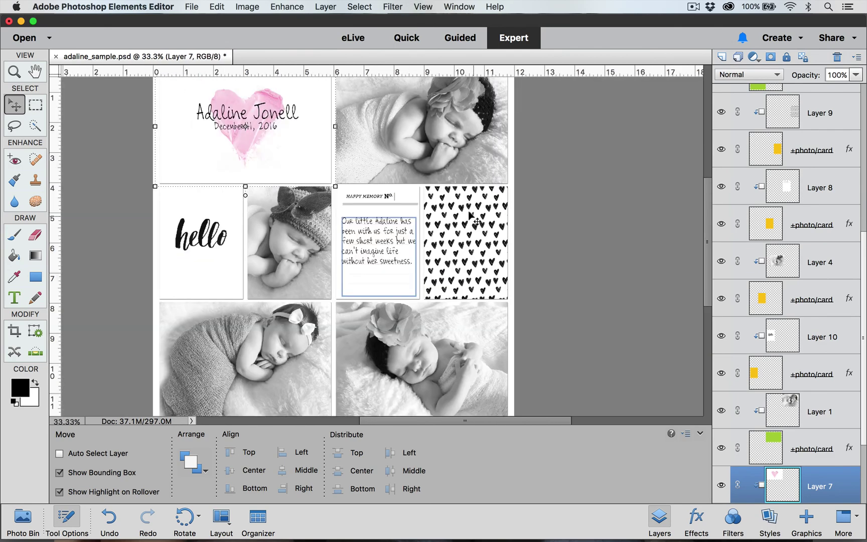
key("super+minus")
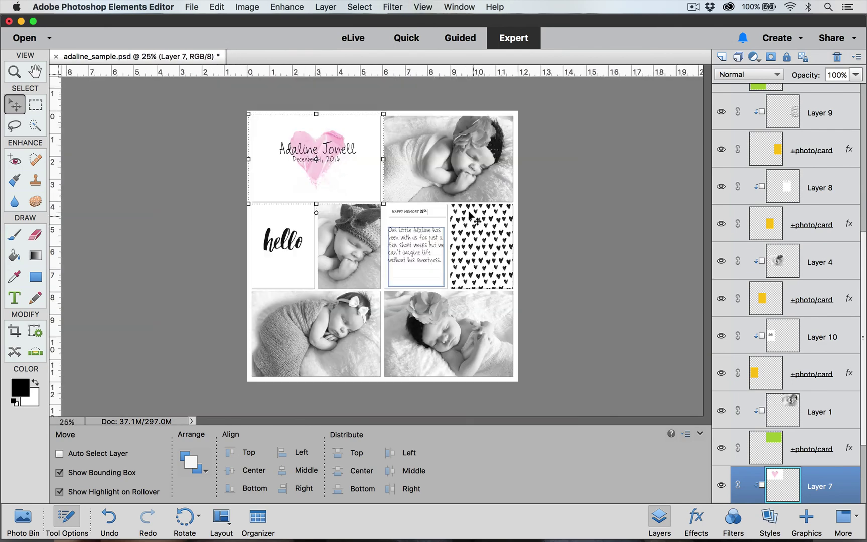
key("super+equal")
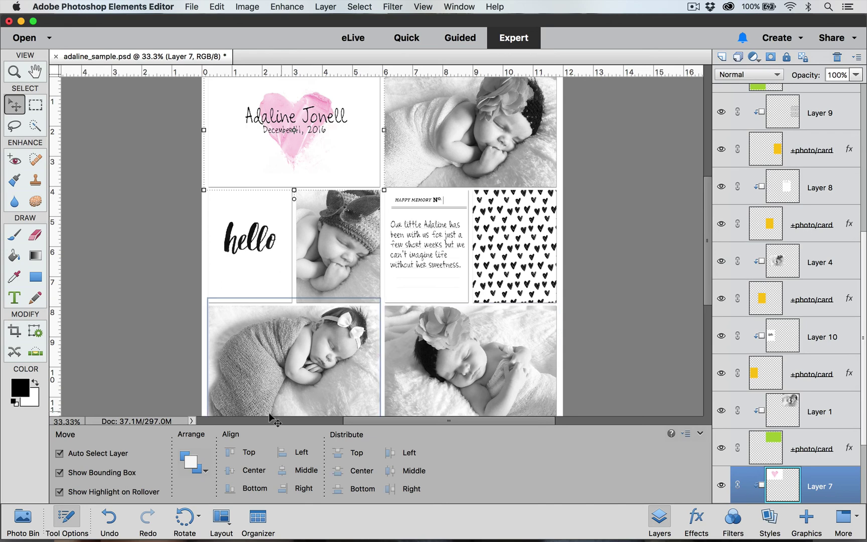
In Safari, browse the Digital Project Life Fonts page of handwriting fonts like Alex and Carolyn
mouse_move(137, 532)
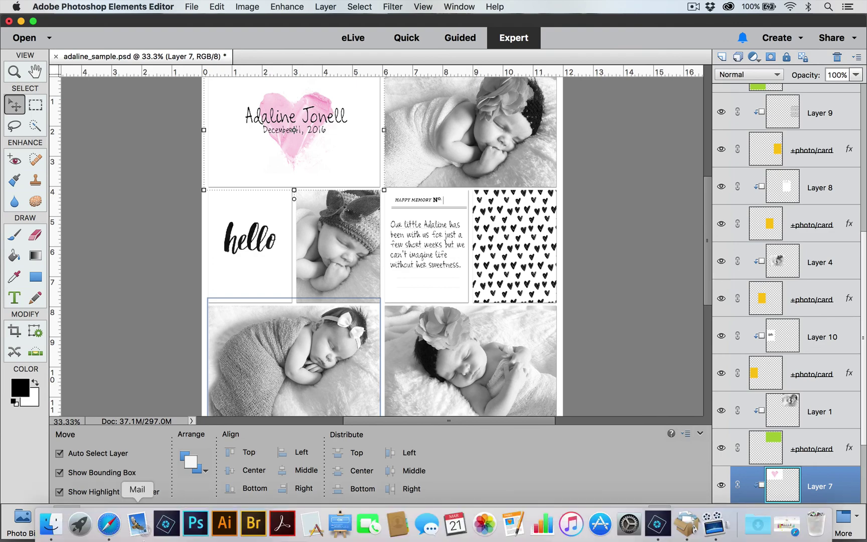
left_click(109, 524)
scroll(297, 402, "down", 10)
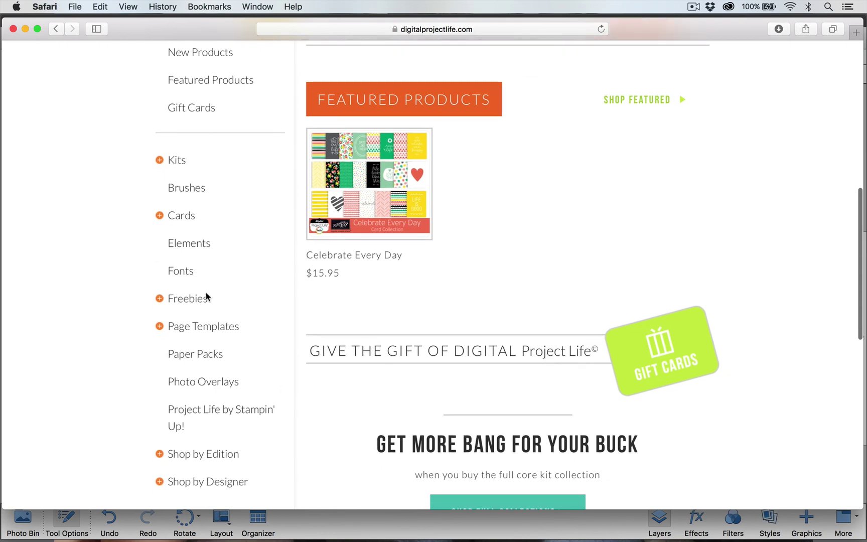
left_click(184, 271)
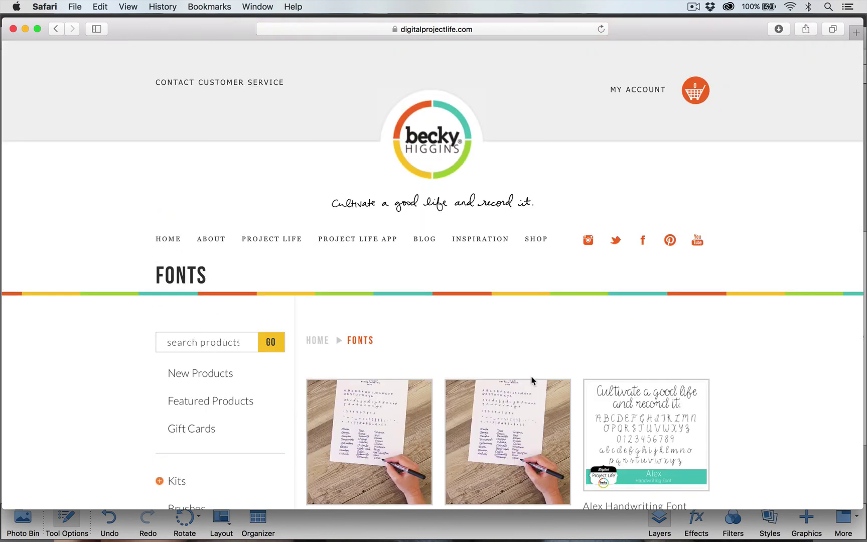
scroll(530, 377, "down", 5)
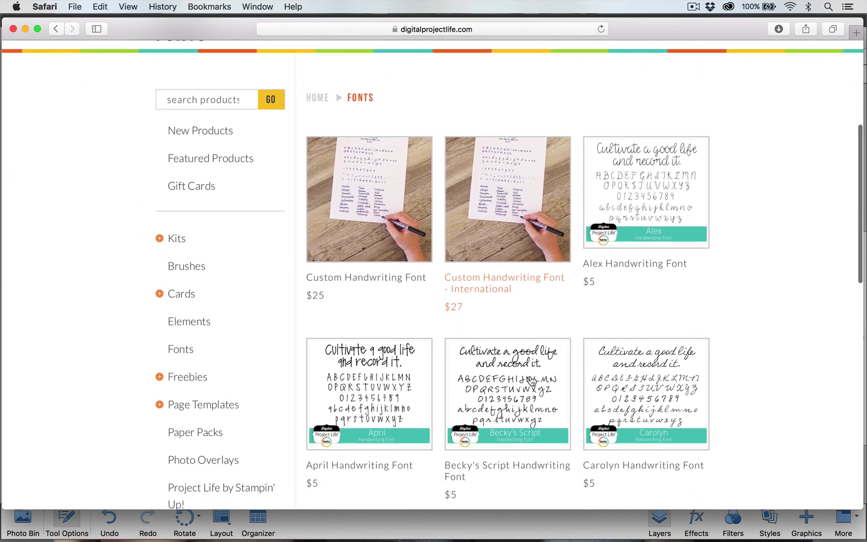
scroll(525, 257, "down", 3)
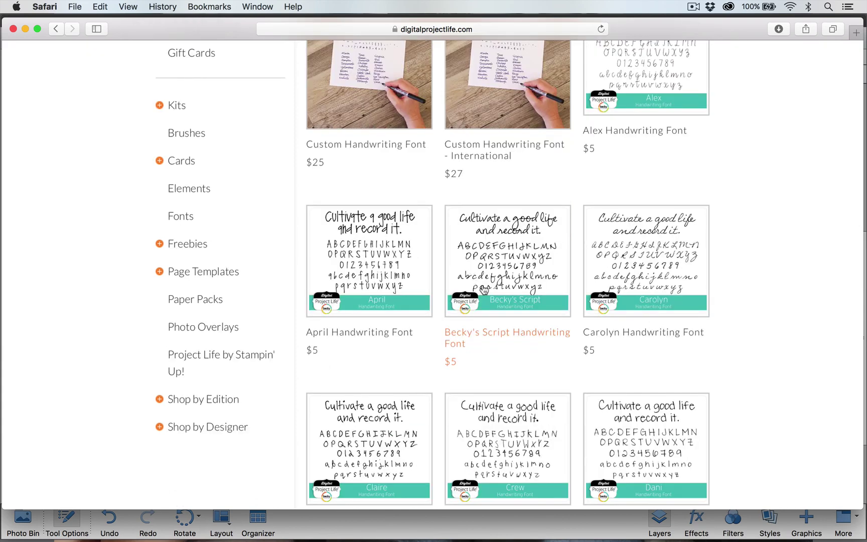
scroll(526, 279, "up", 2)
scroll(526, 279, "up", 2)
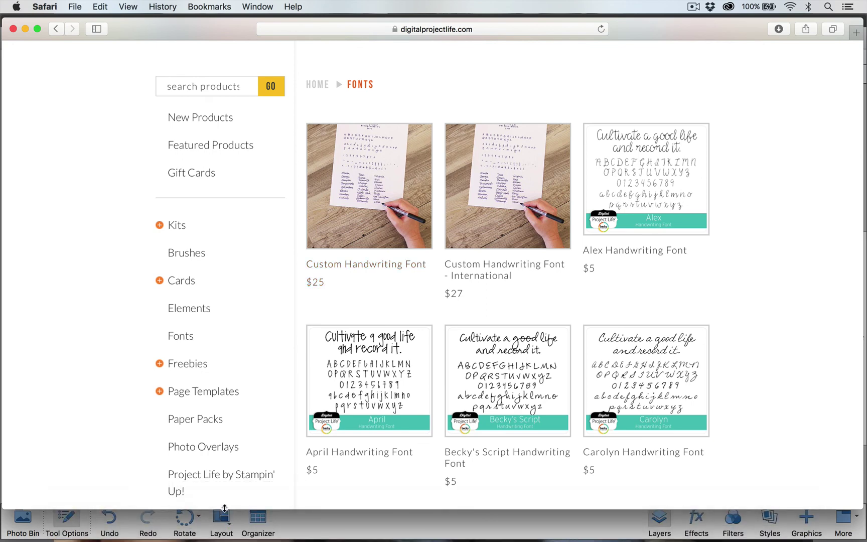
Minimize Safari to bring the adaline_sample.psd layout back into view
left_click(26, 29)
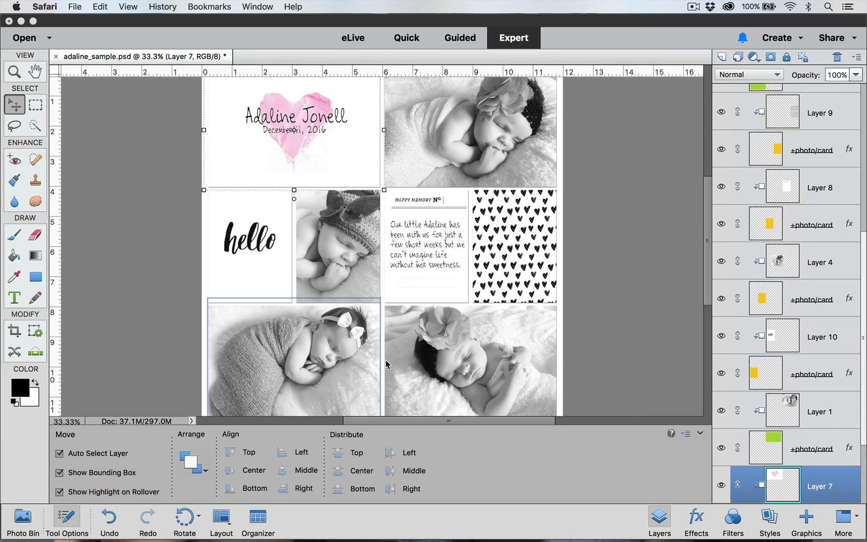